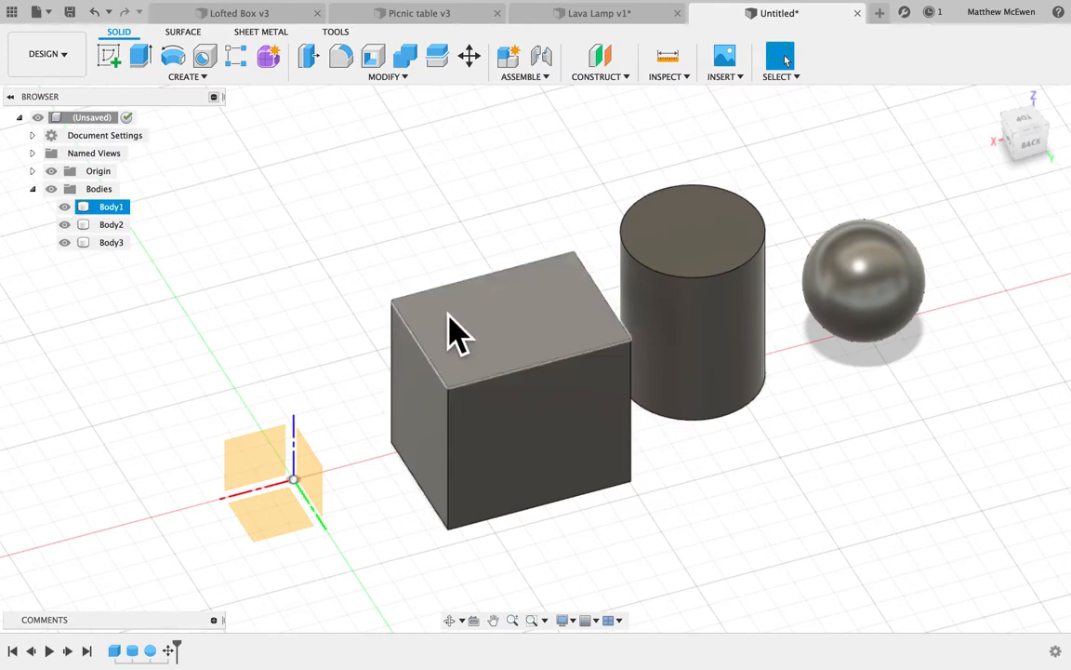
click(611, 81)
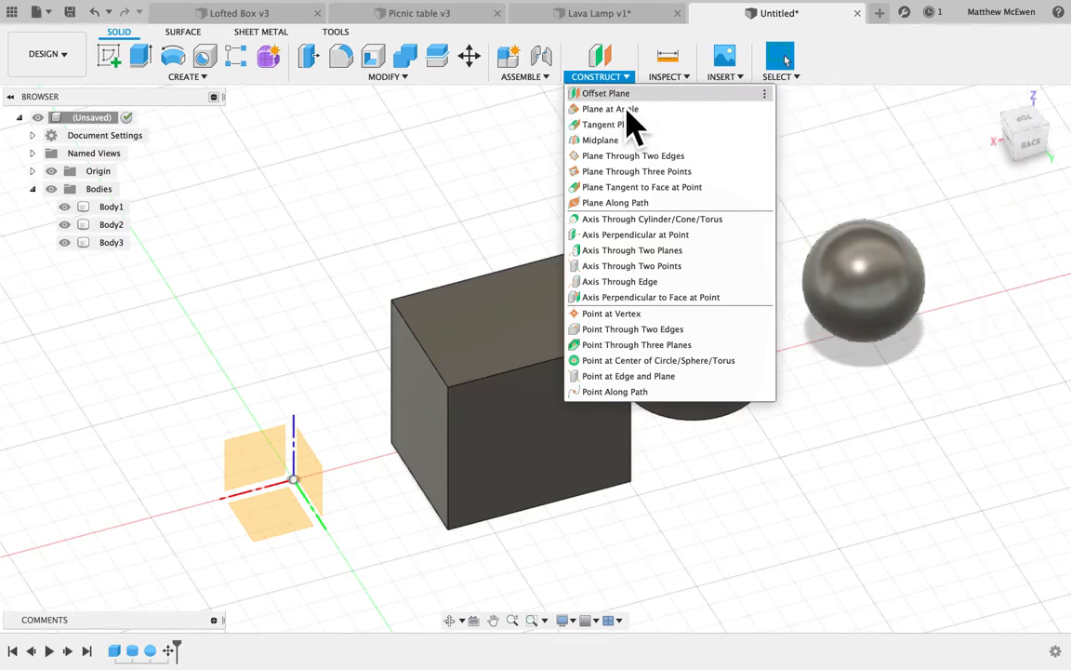
click(636, 94)
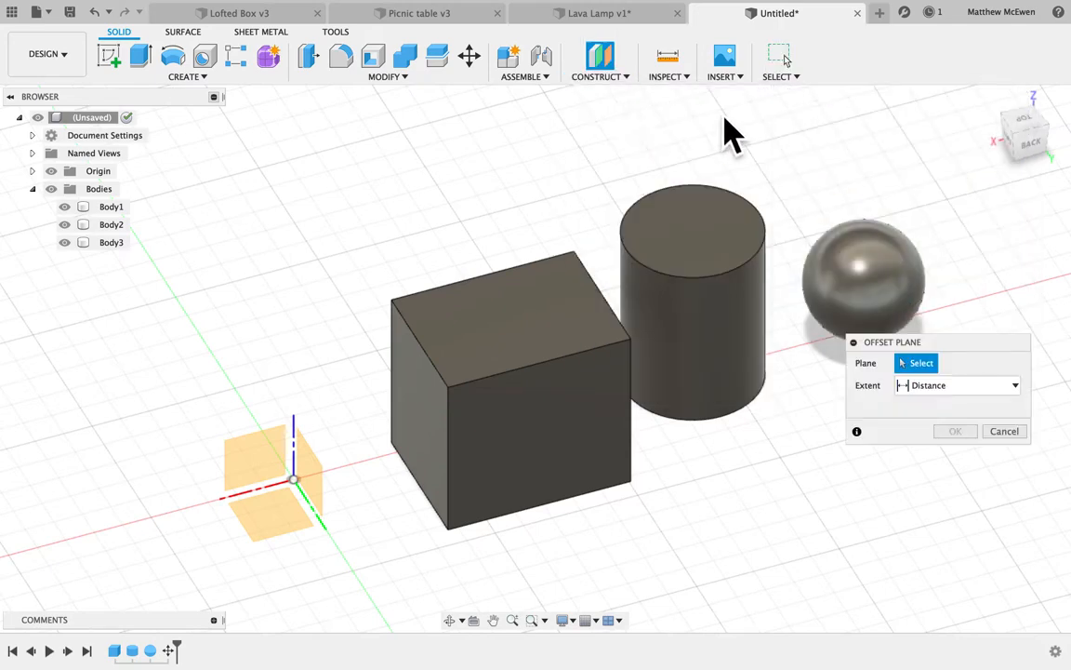
click(509, 332)
drag(510, 320, 551, 174)
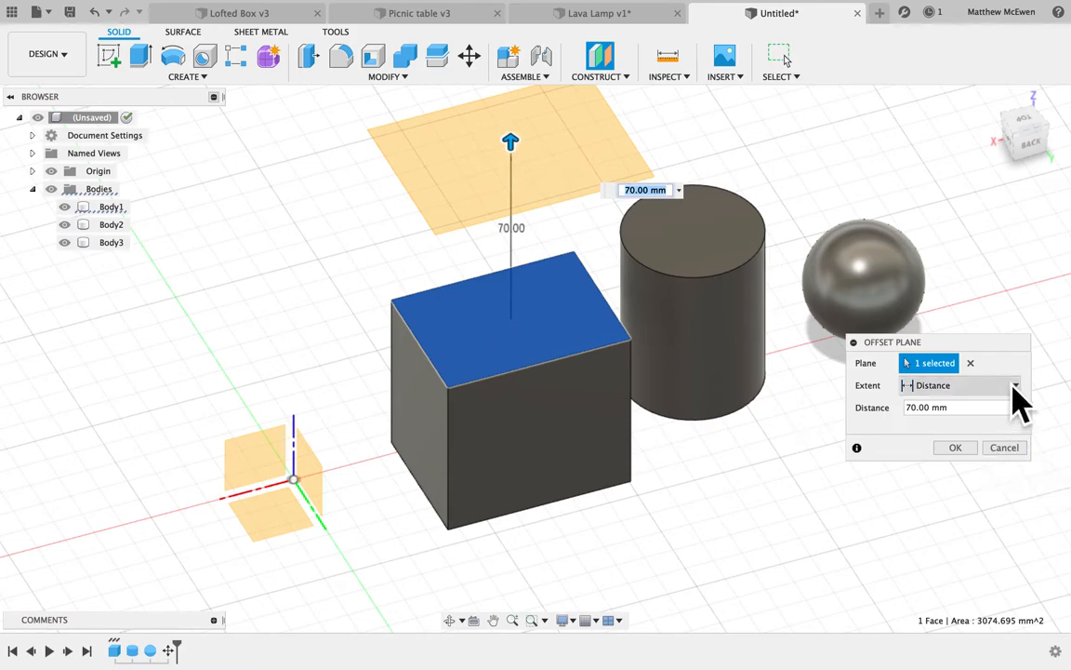
click(971, 364)
click(267, 461)
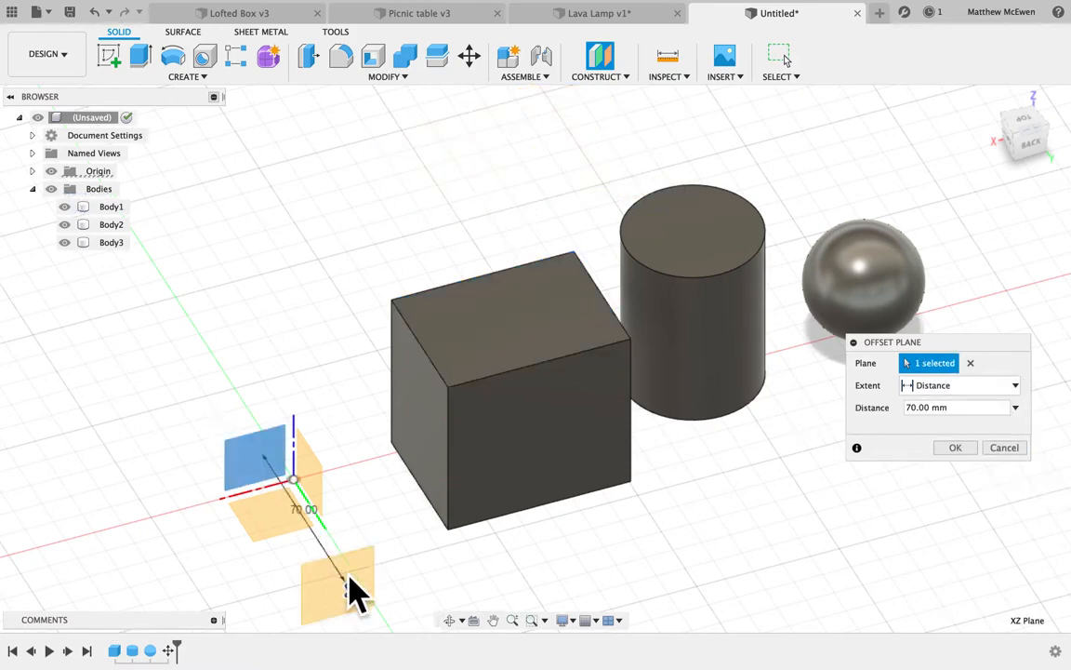
drag(374, 616, 200, 431)
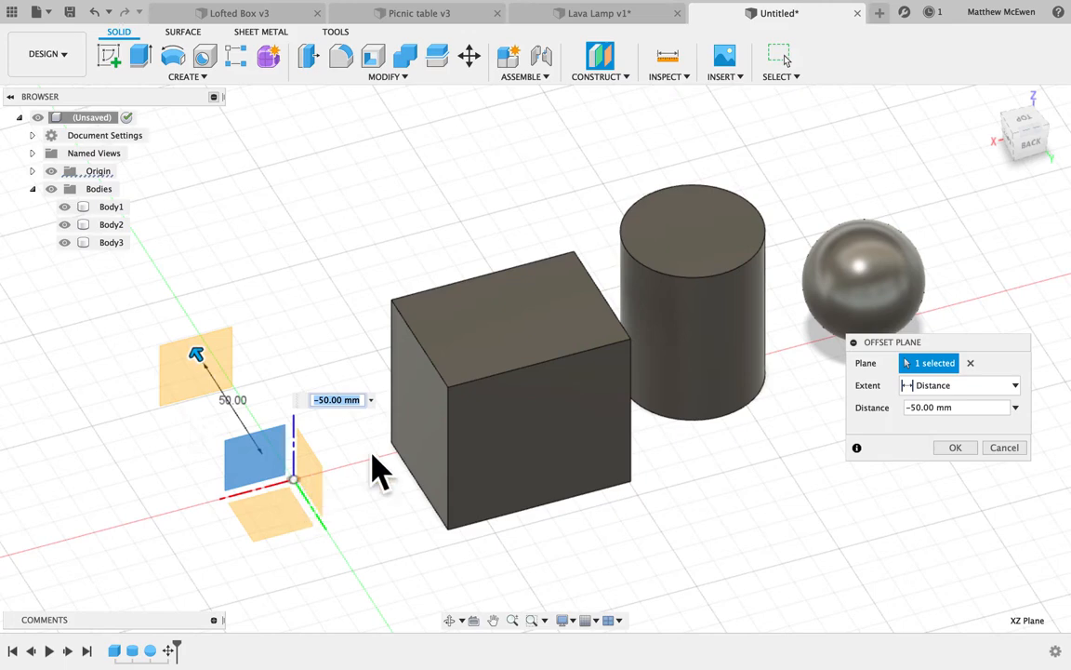
click(971, 364)
click(711, 237)
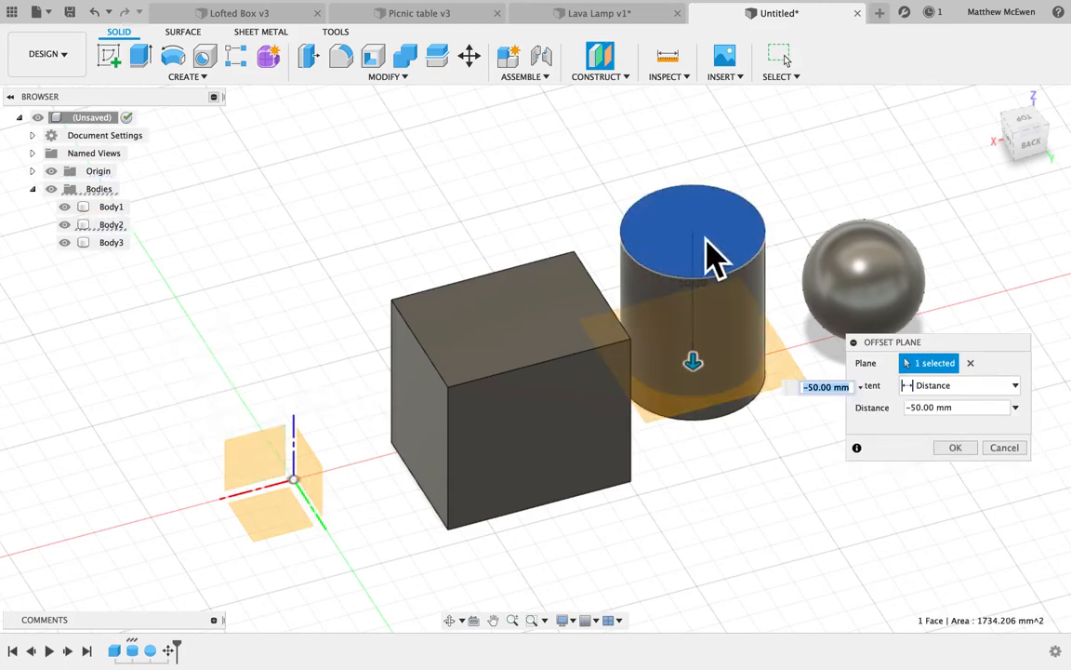
drag(721, 383, 758, 261)
click(1012, 454)
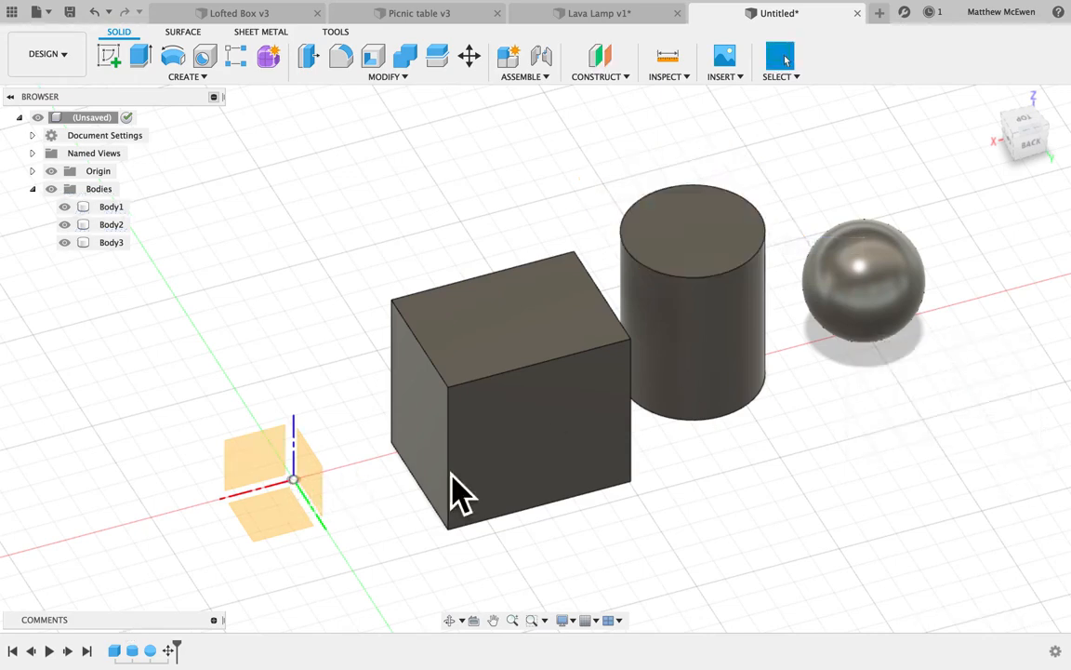
Create an offset construction plane 50 mm above the box's top face.
click(614, 78)
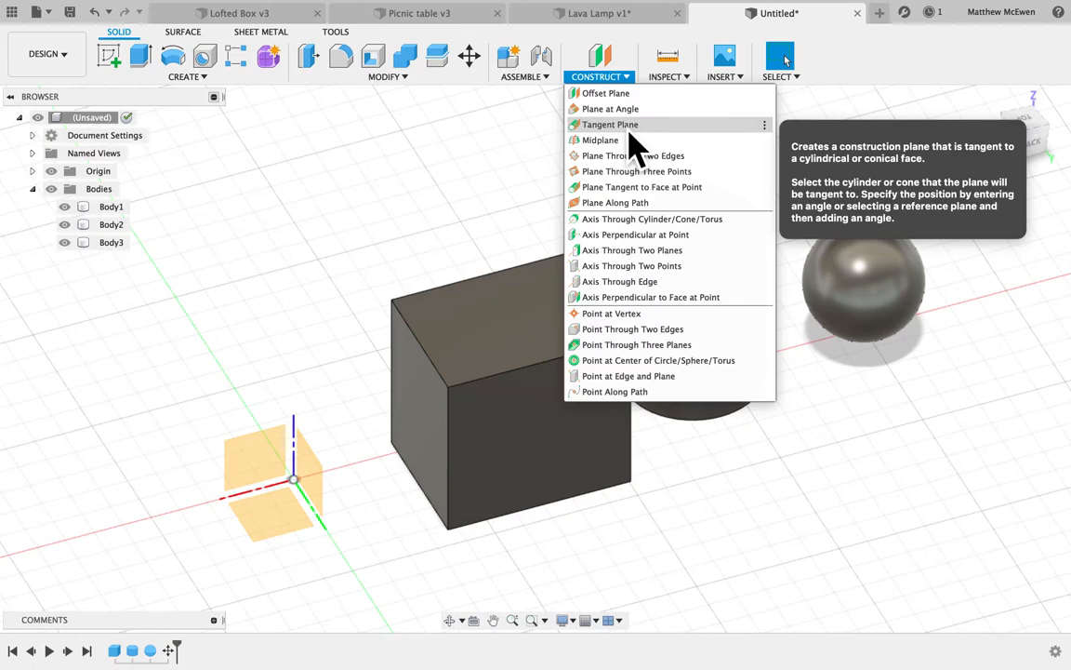
click(400, 263)
click(604, 80)
click(605, 93)
click(539, 331)
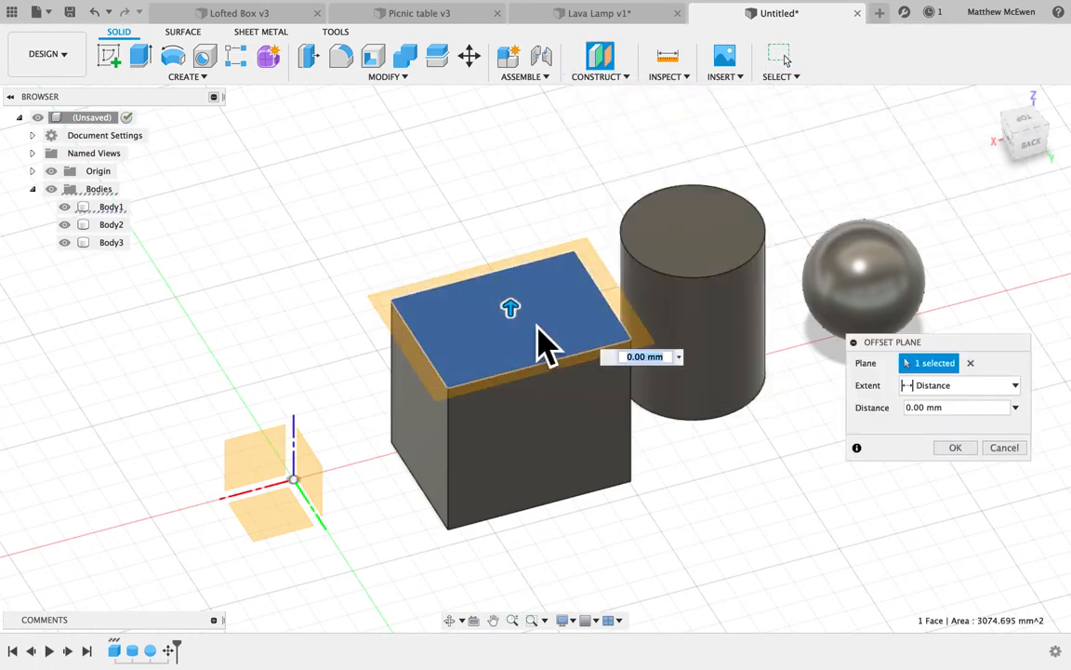
drag(543, 343, 543, 224)
click(955, 449)
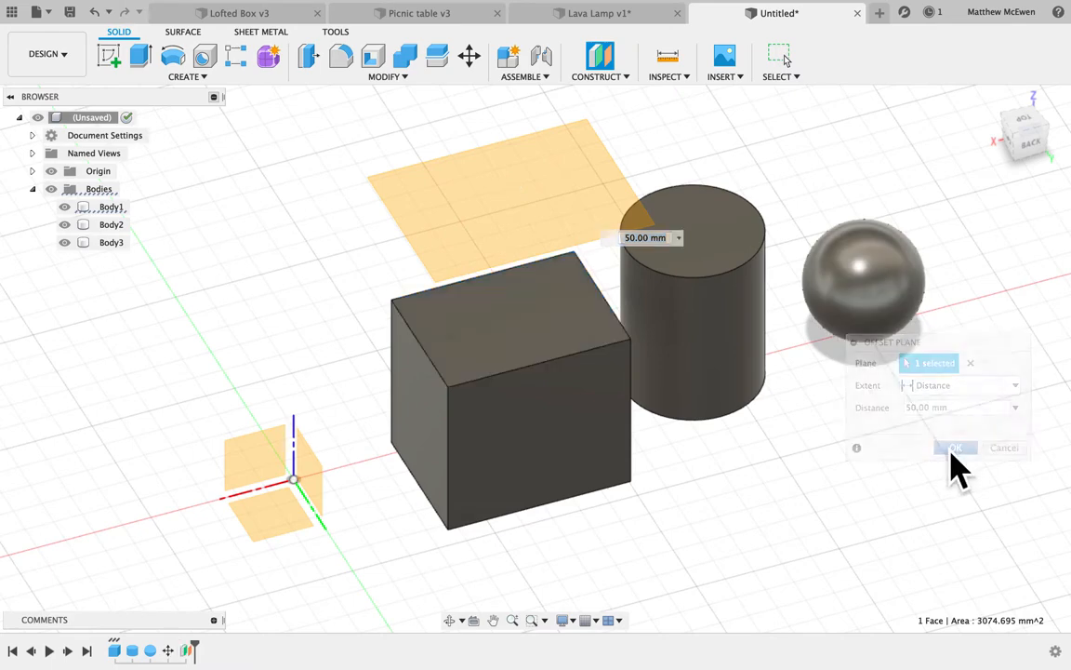
Create an offset construction plane 50 mm above the cylinder's top face.
click(601, 59)
click(603, 78)
click(721, 231)
drag(717, 236, 720, 102)
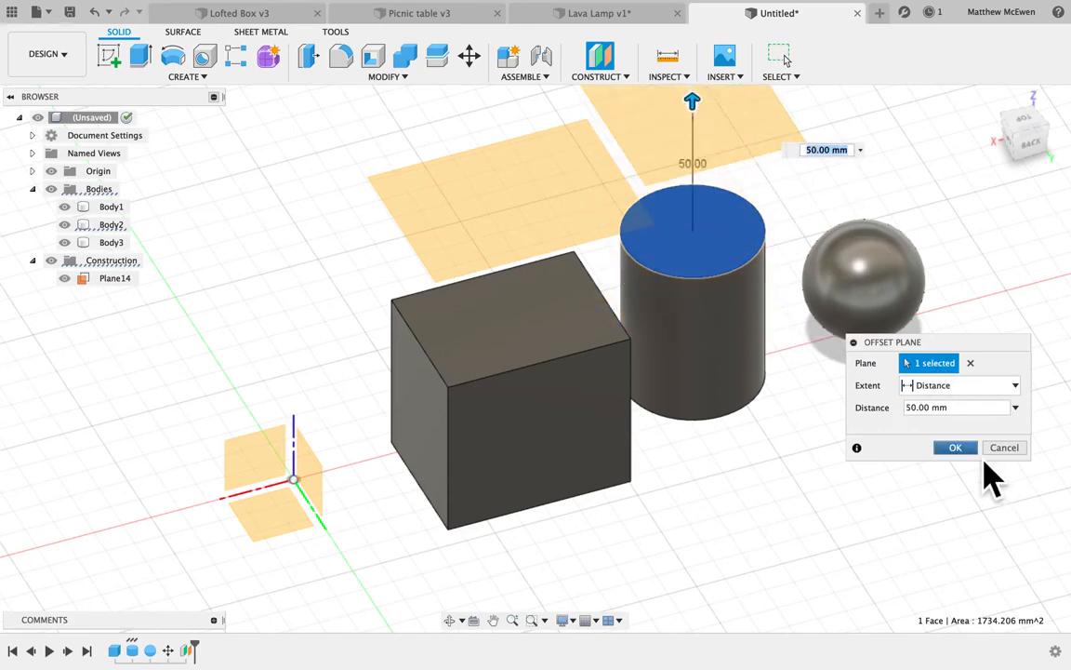
click(955, 448)
Create a construction plane at 55 degrees through the box's top edge on the side facing the origin.
click(601, 76)
click(626, 109)
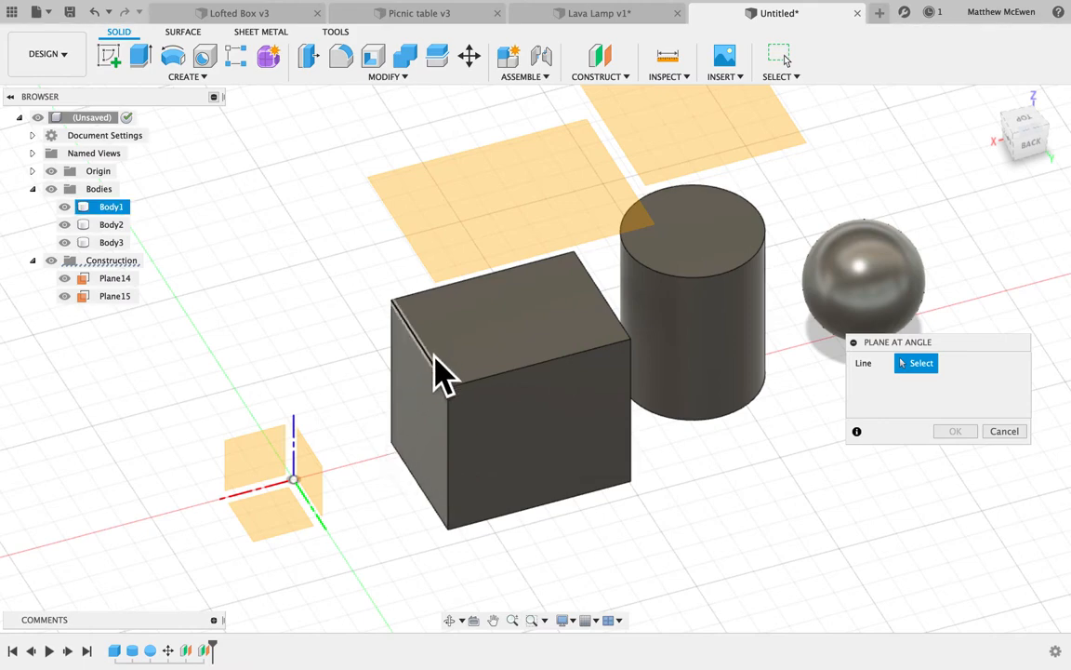
click(437, 331)
drag(461, 318, 406, 352)
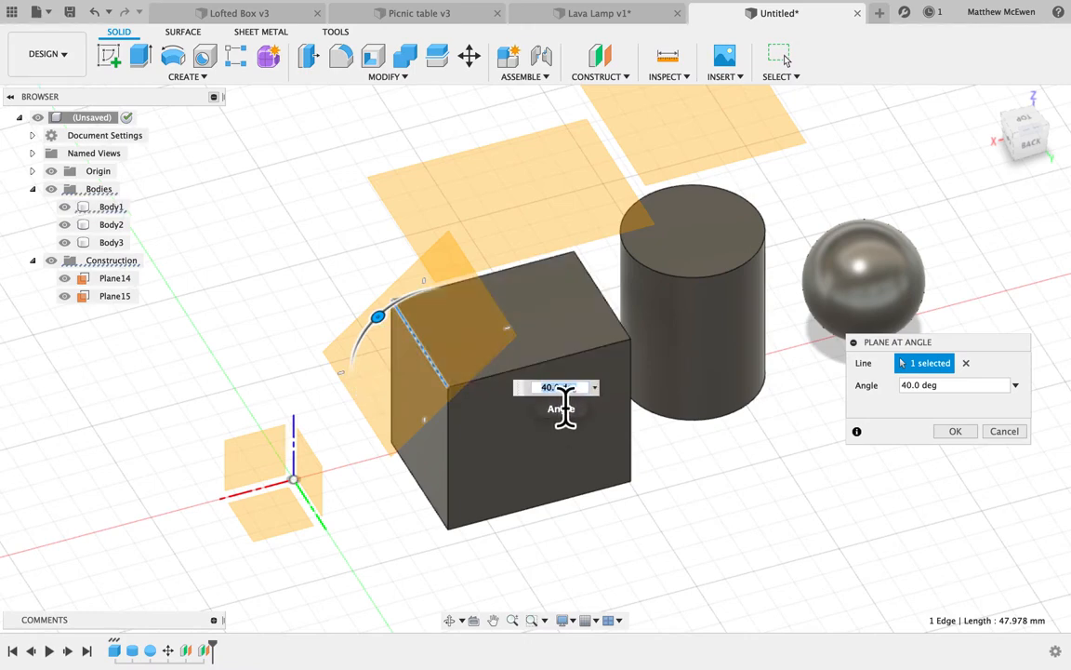
drag(388, 346, 824, 330)
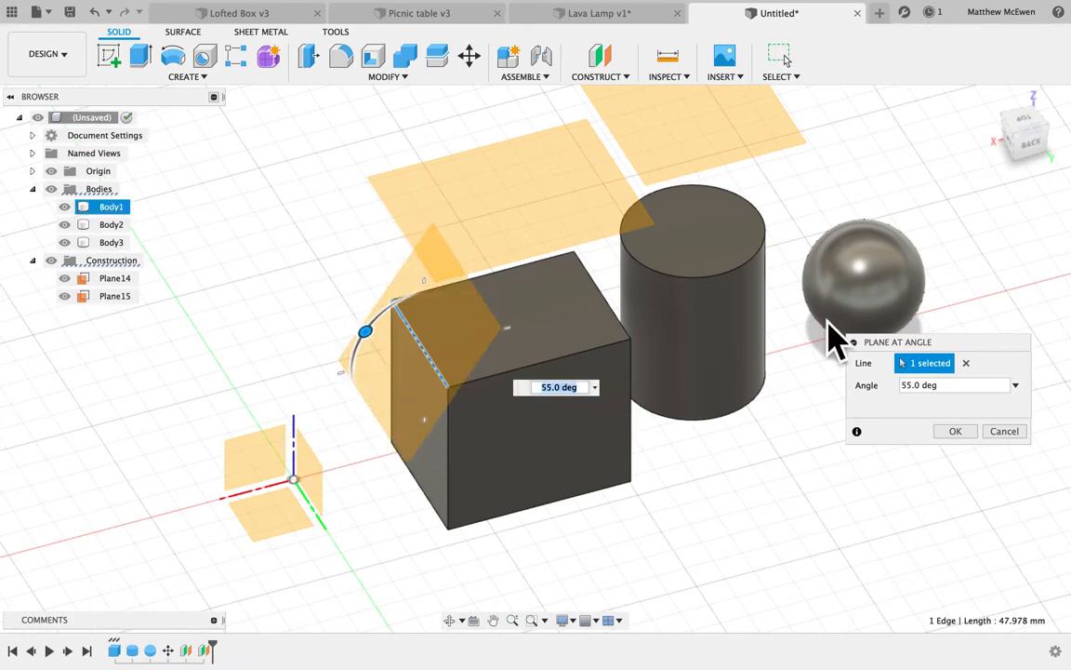
click(955, 432)
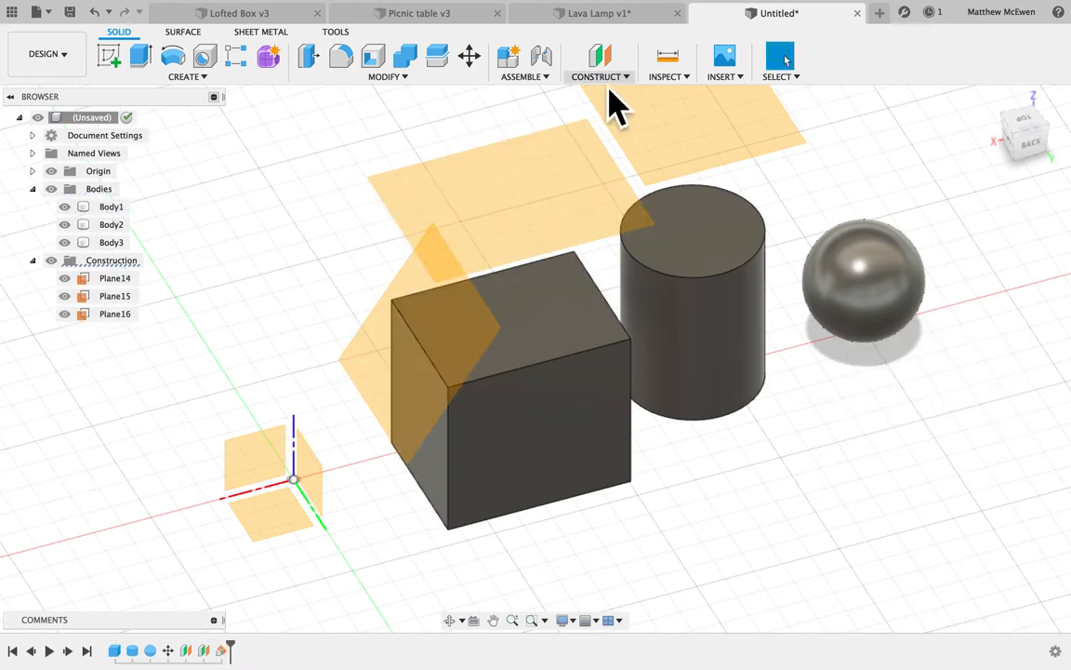
Create a construction plane at an angle of -170 degrees through the origin's Z axis.
click(602, 77)
click(616, 109)
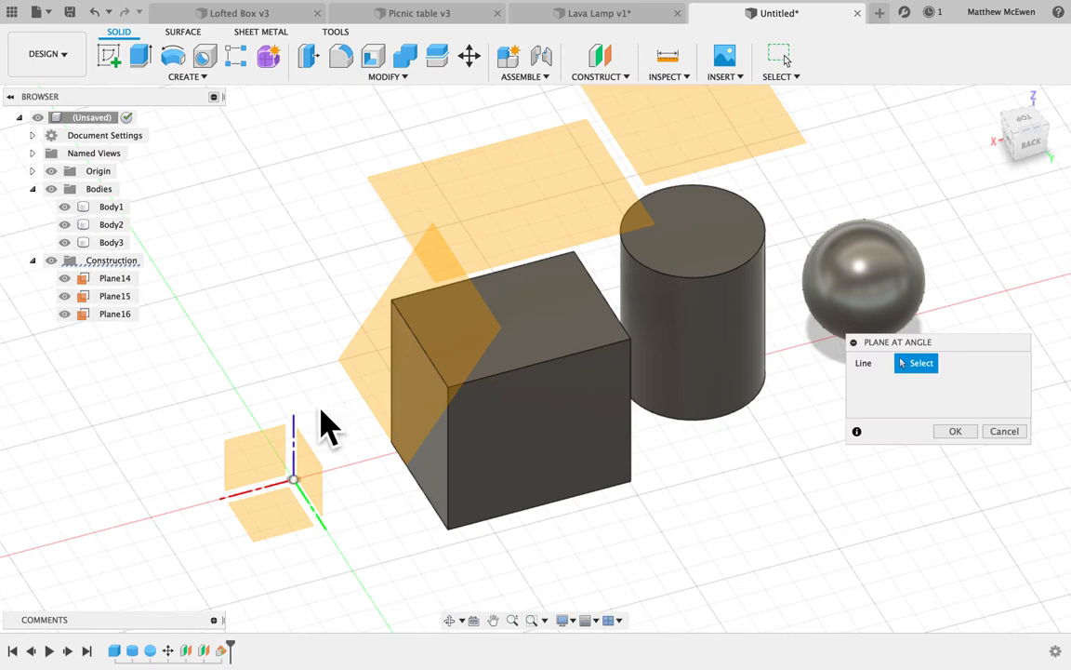
click(296, 441)
drag(349, 509, 251, 392)
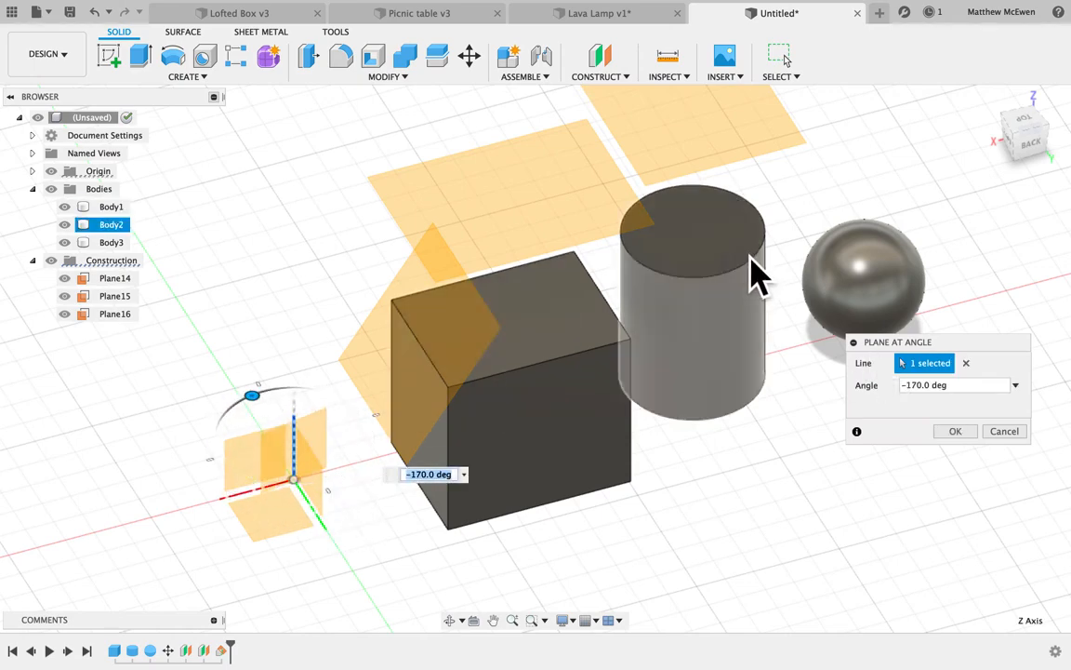
click(948, 430)
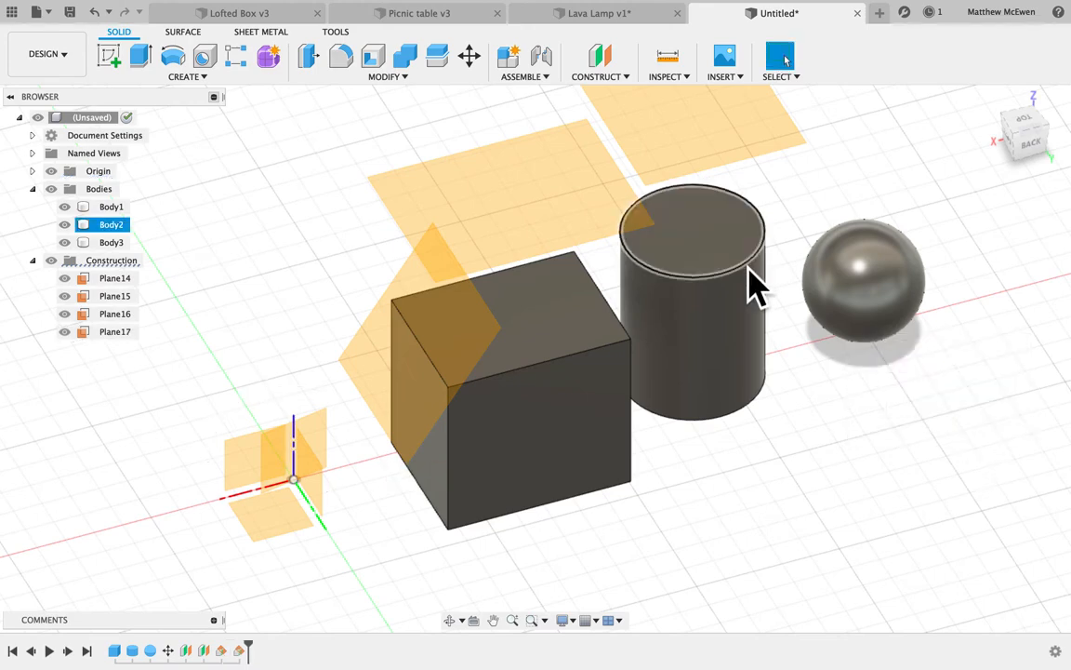
Create a construction plane at -45 degrees through the box's front vertical edge nearest the cylinder.
click(610, 76)
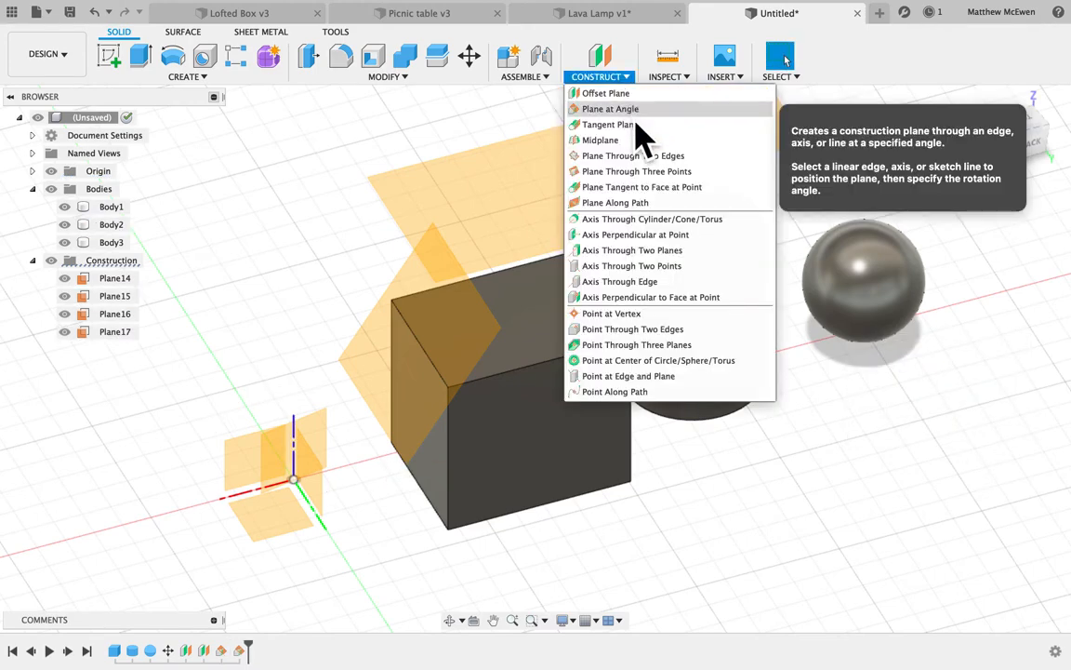
click(629, 110)
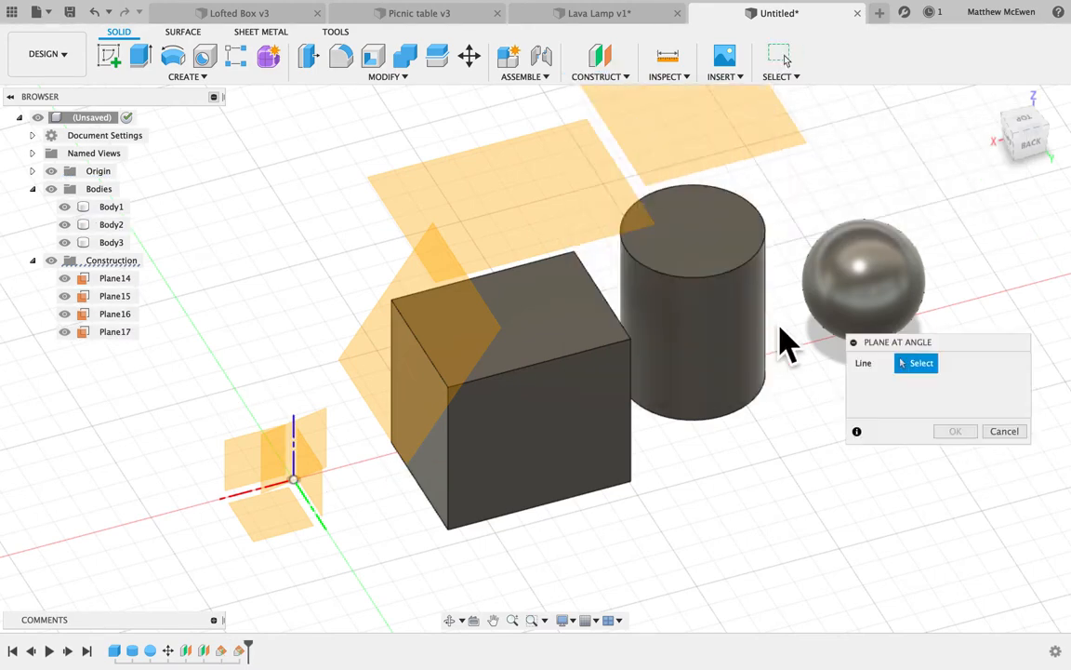
click(635, 414)
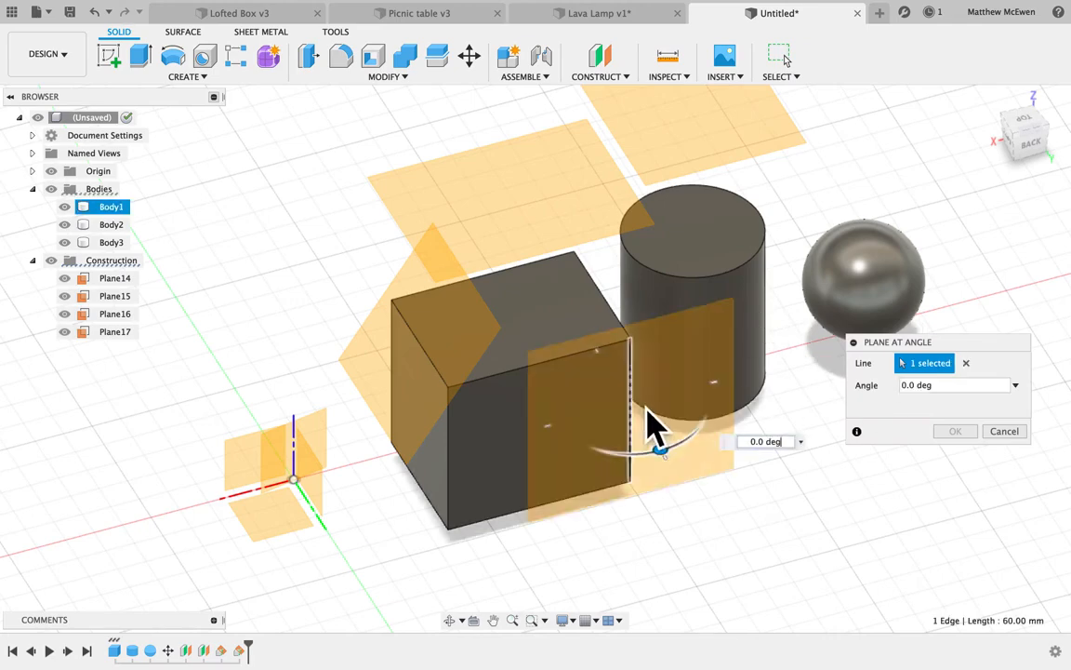
drag(718, 474, 776, 442)
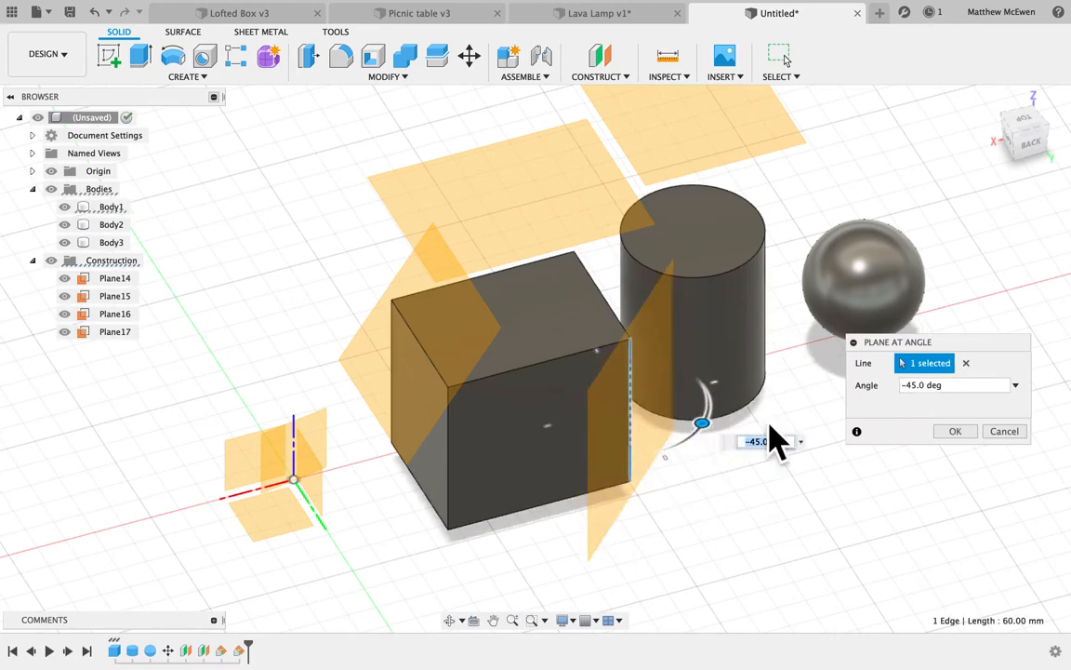
click(955, 431)
Create a construction plane tangent to the cylinder's side face at an angle of 5 degrees.
click(625, 78)
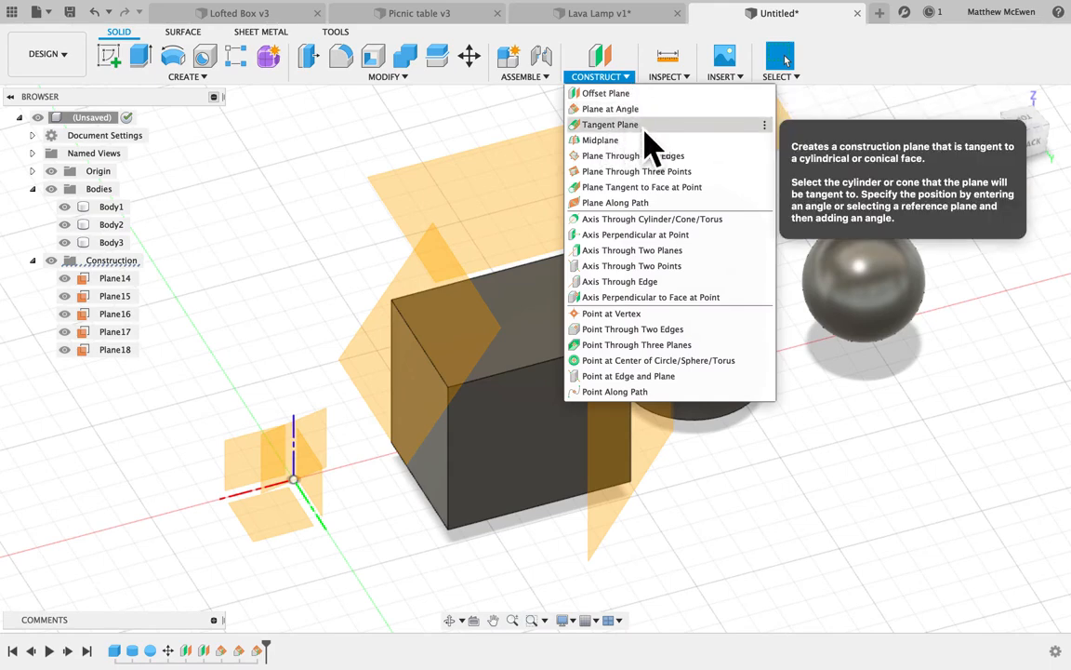
click(598, 131)
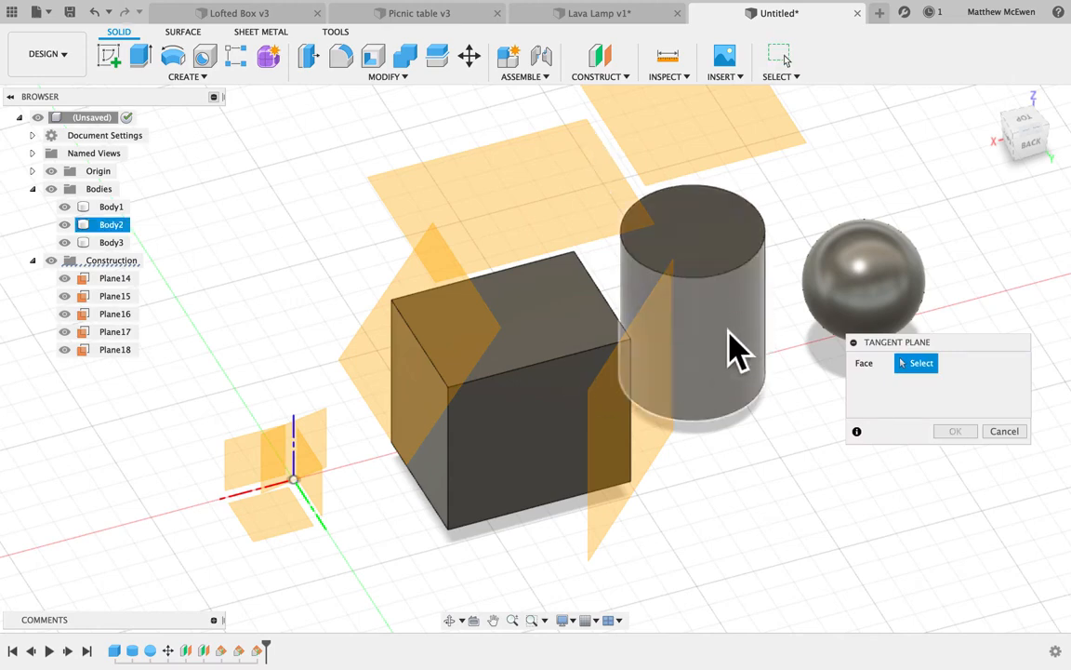
click(735, 368)
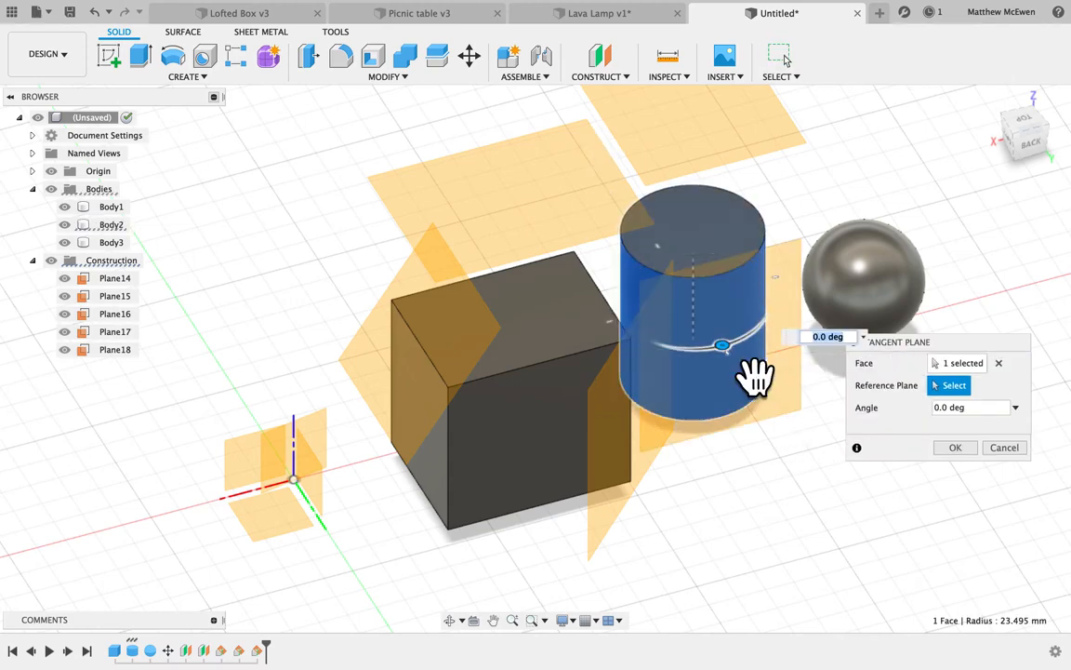
drag(767, 380, 747, 361)
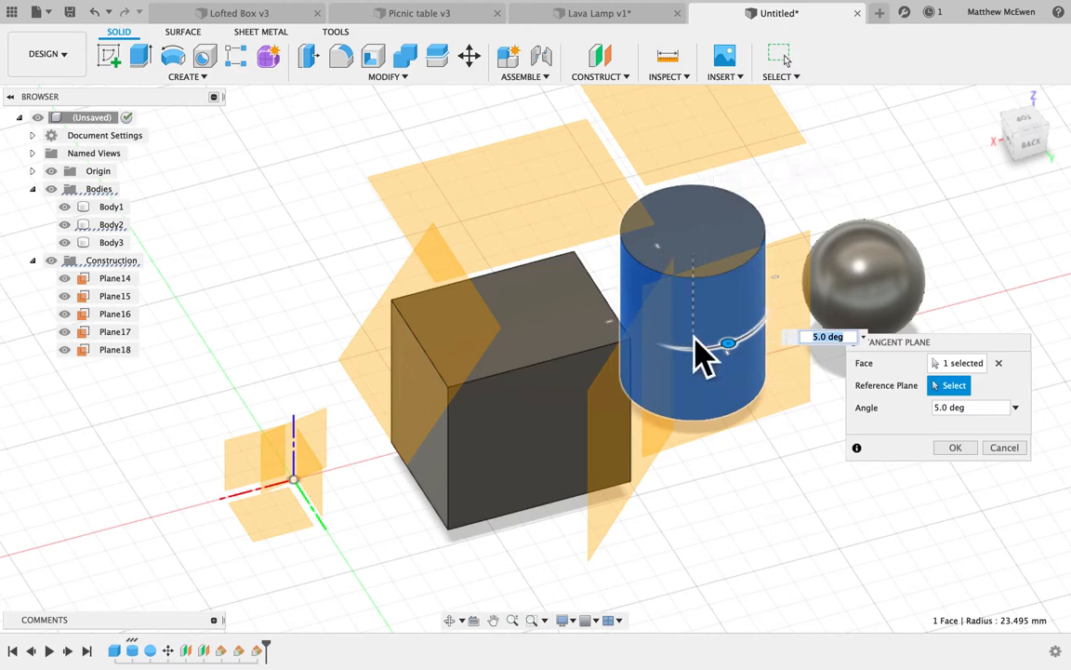
click(621, 76)
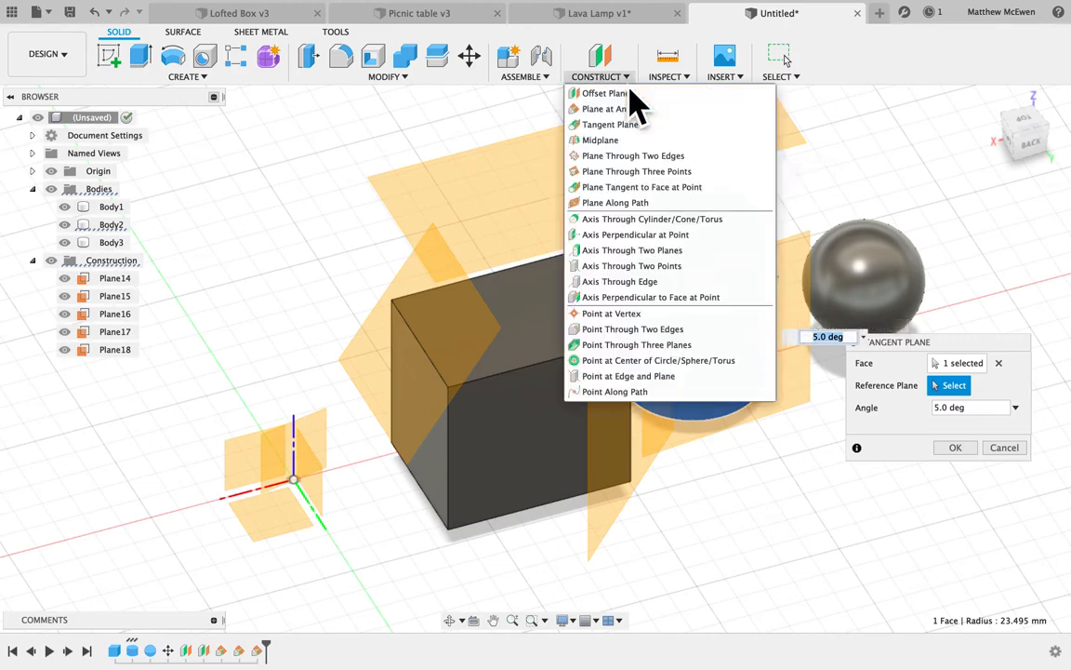
click(811, 312)
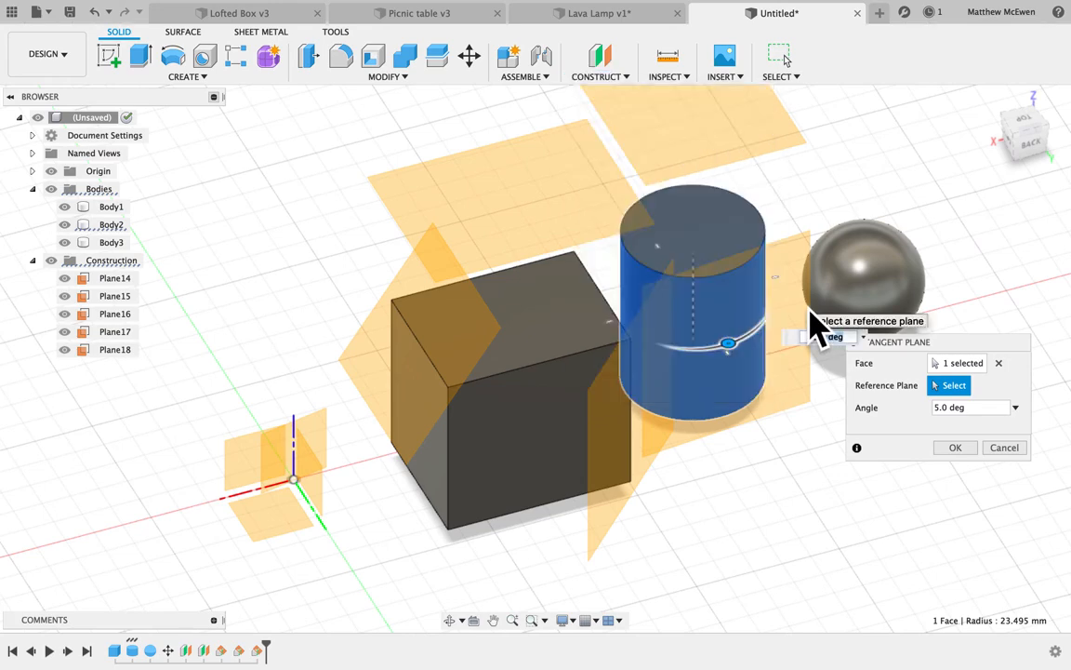
click(956, 448)
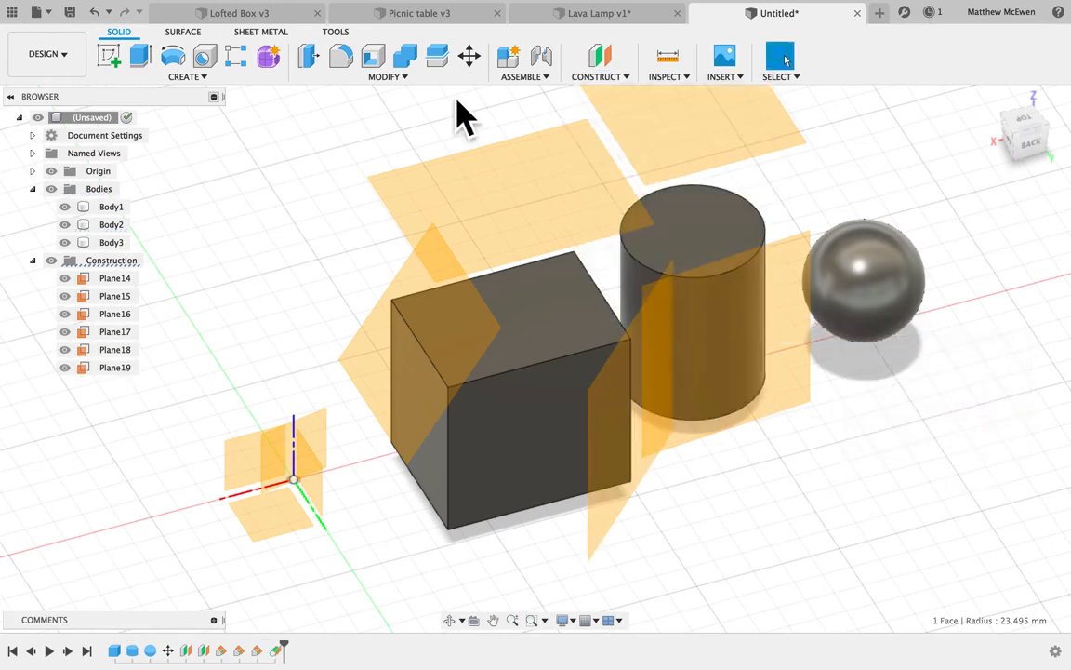
Sketch a horizontal line about 42.5 mm long across the cylinder on its tangent plane and finish the sketch.
click(113, 60)
click(744, 303)
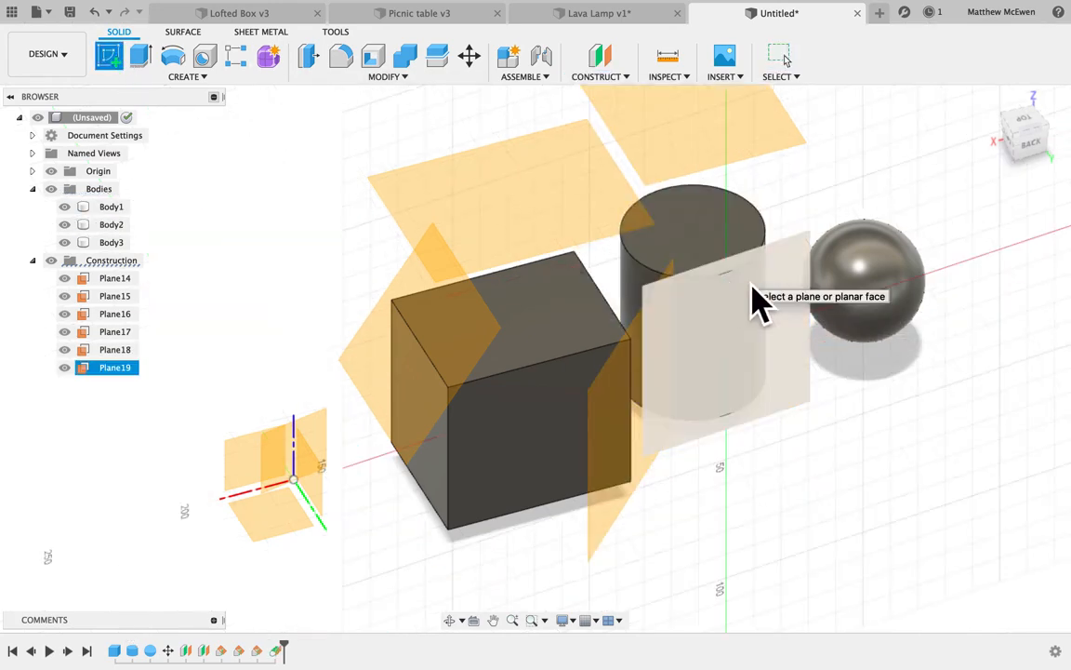
key(l)
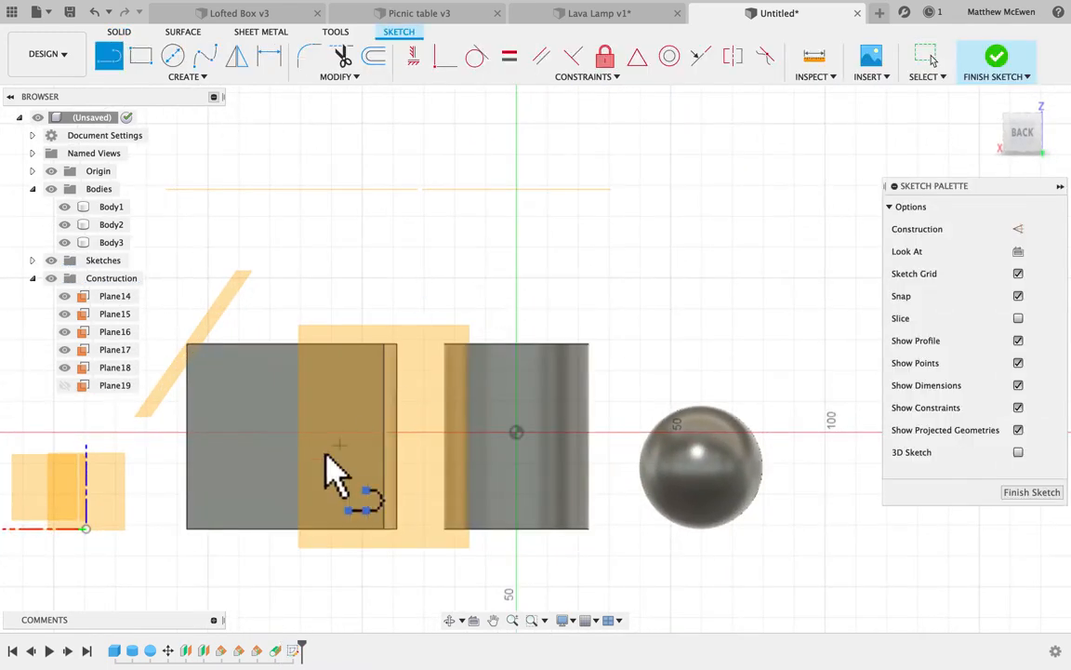
click(448, 433)
click(579, 433)
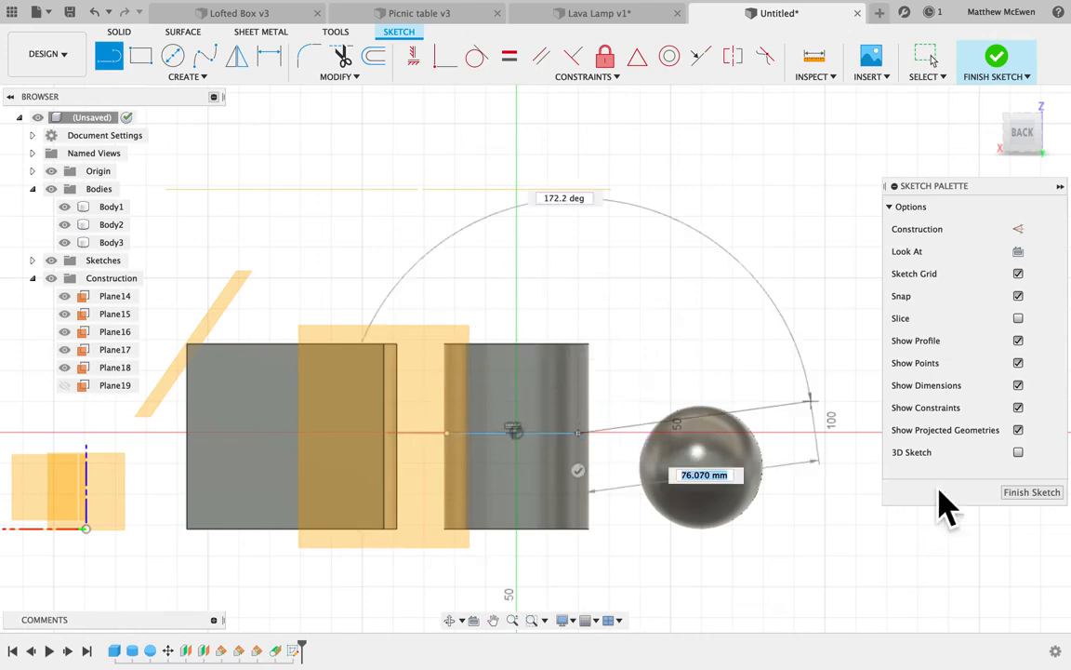
click(1030, 494)
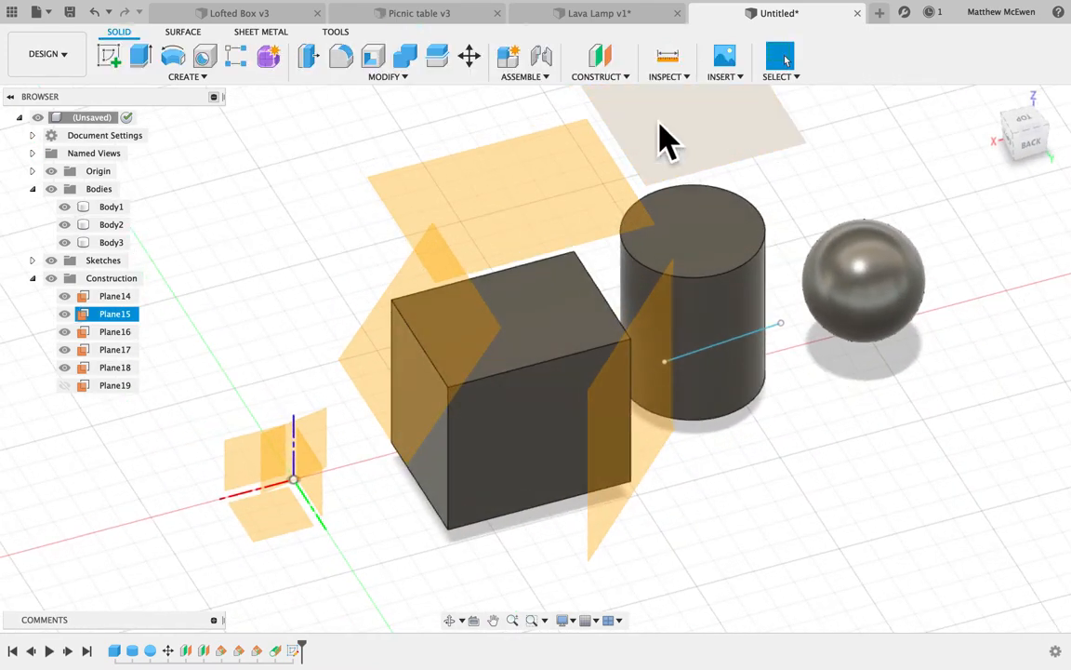
Create a construction plane at 75 degrees through the sketch line across the cylinder.
click(629, 82)
click(623, 110)
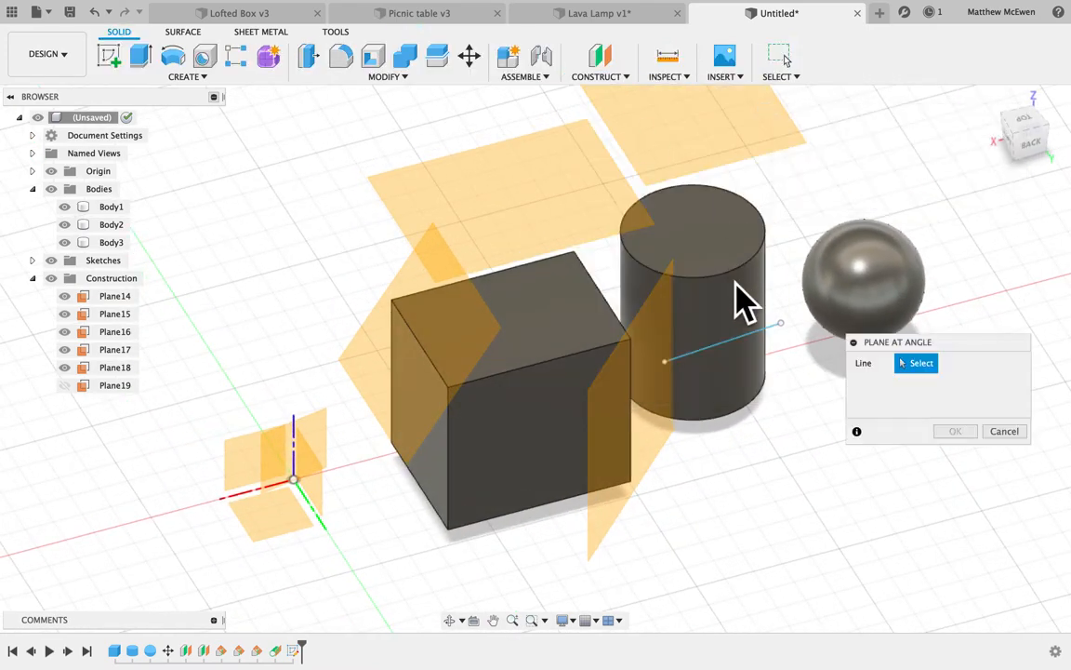
click(734, 346)
drag(760, 309, 812, 409)
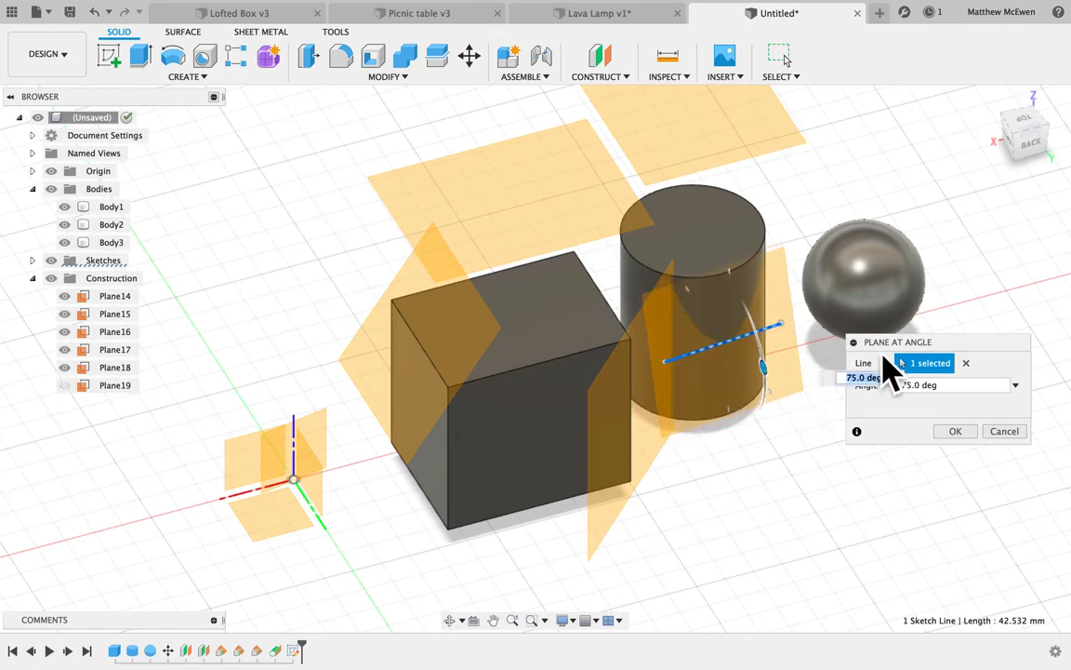
click(958, 433)
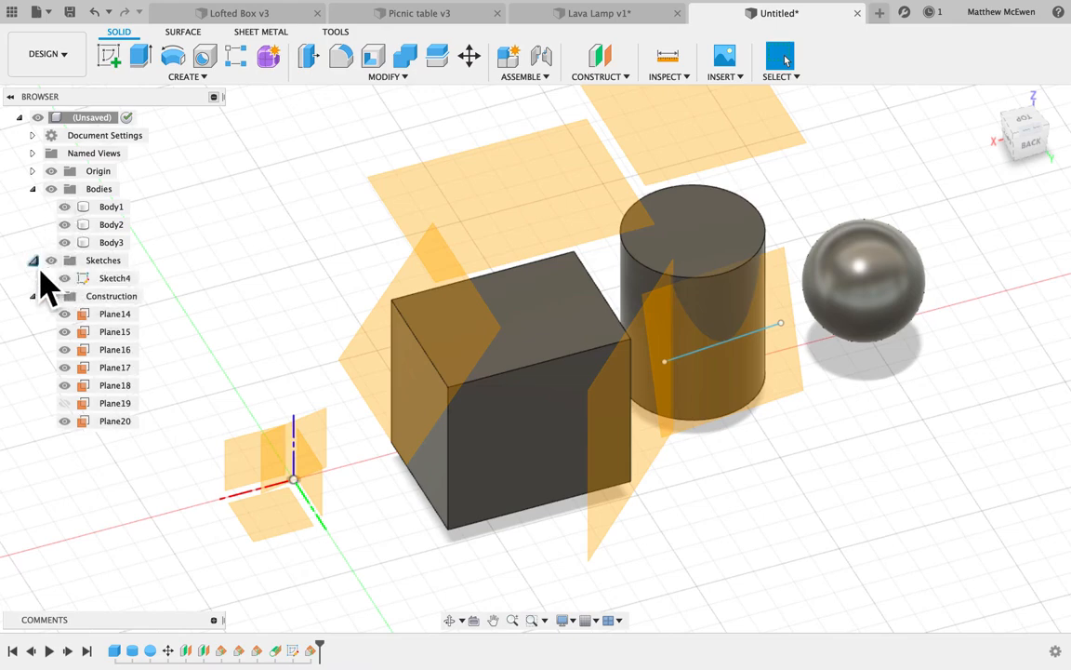
Hide all the existing construction planes and the sketches so only the bodies and the origin stay displayed.
click(65, 297)
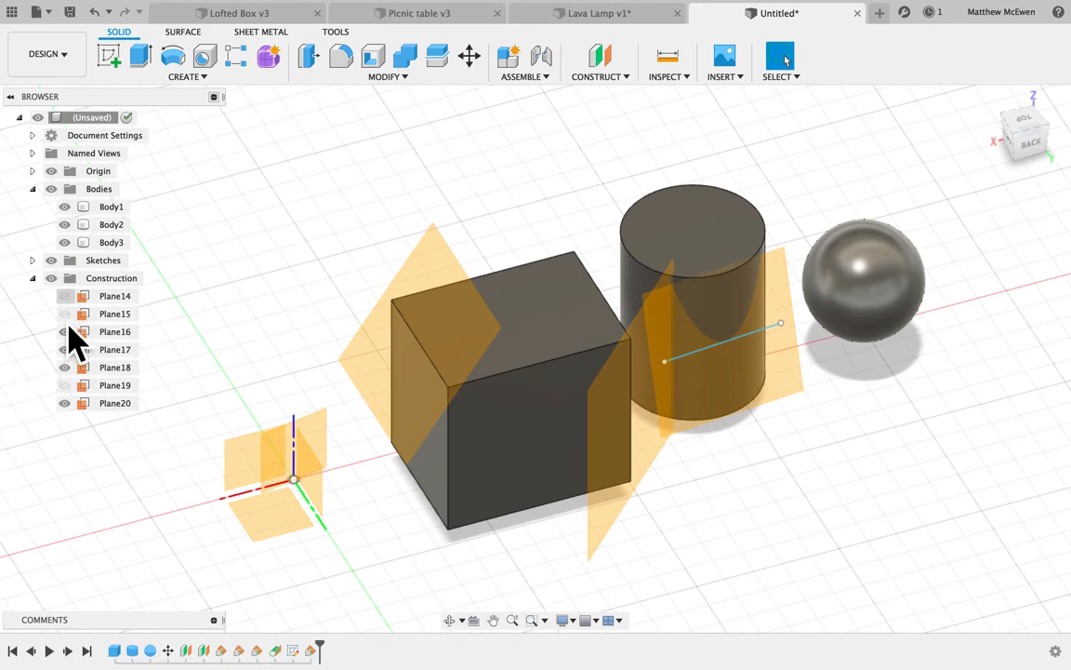
click(66, 332)
click(66, 351)
click(66, 369)
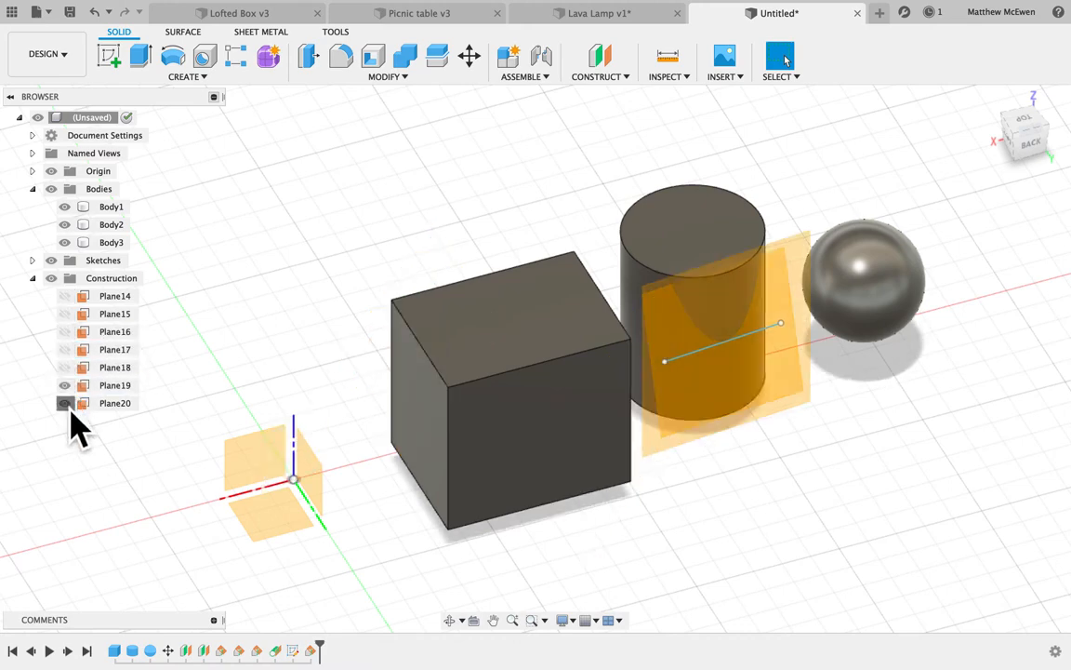
click(66, 404)
click(605, 488)
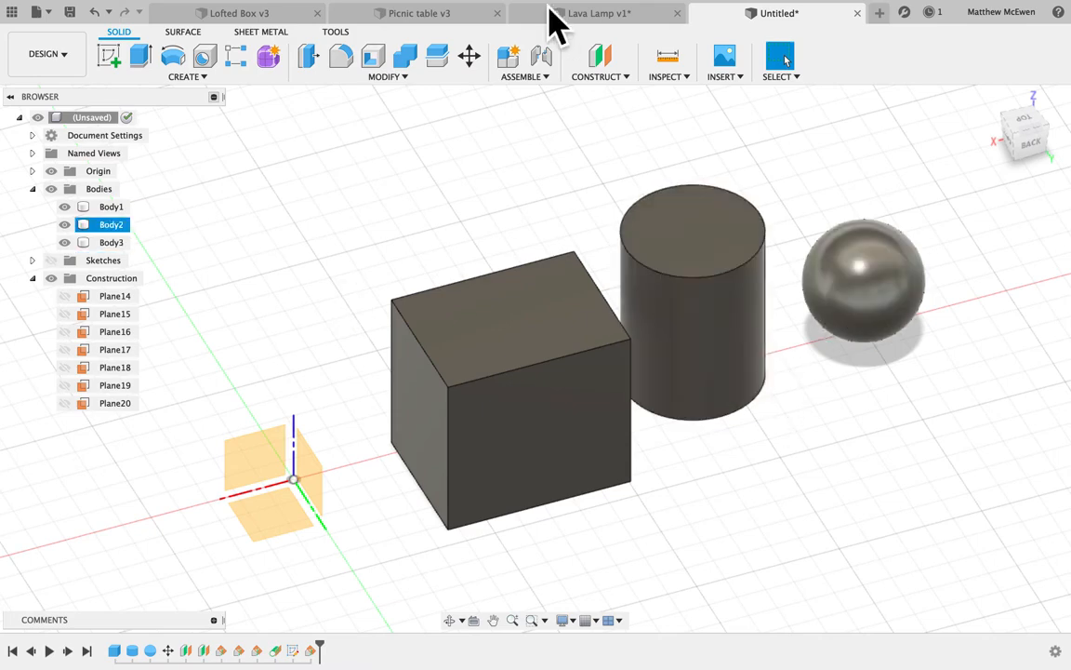
Try a midplane between two adjacent side faces of the box, clear it, and create one between the opposite faces nearest the origin and the cylinder.
click(625, 77)
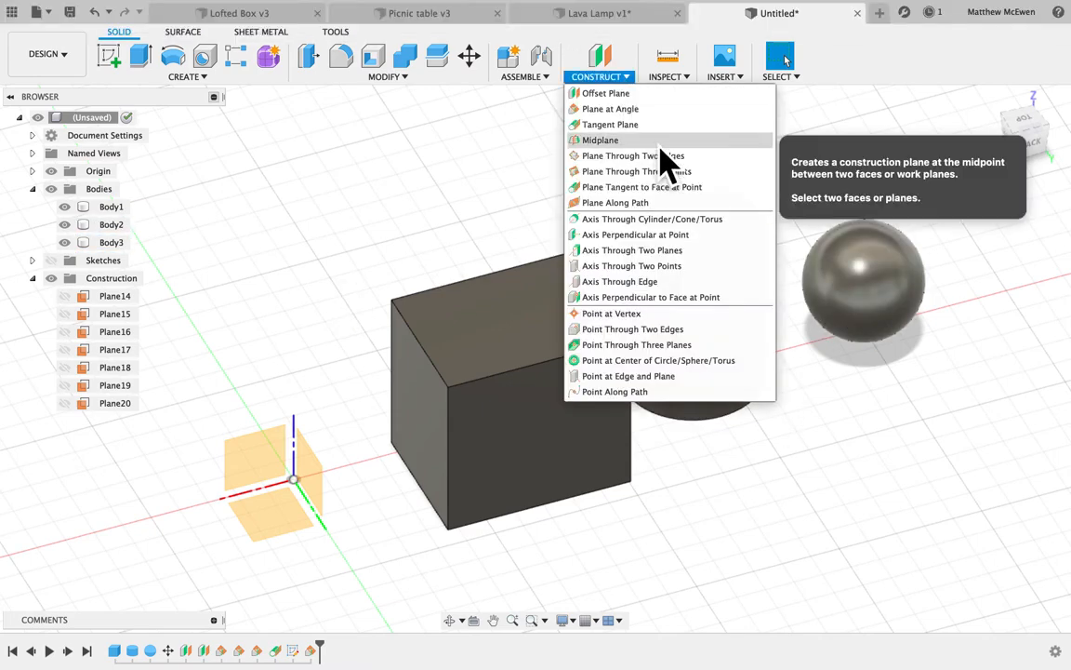
click(651, 140)
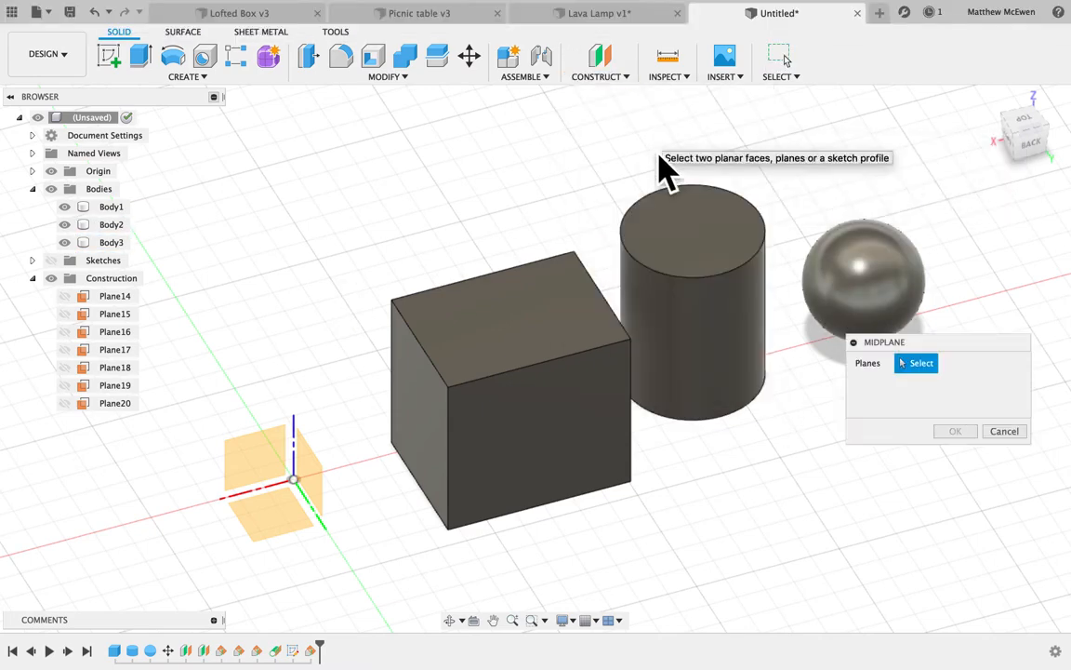
click(436, 454)
click(549, 447)
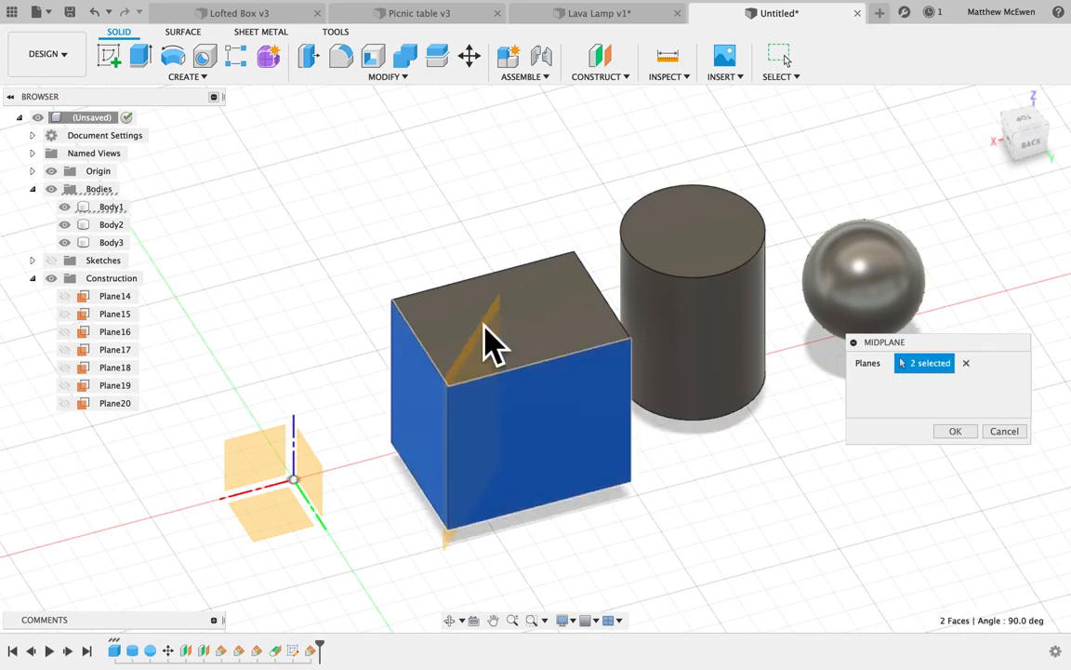
click(966, 364)
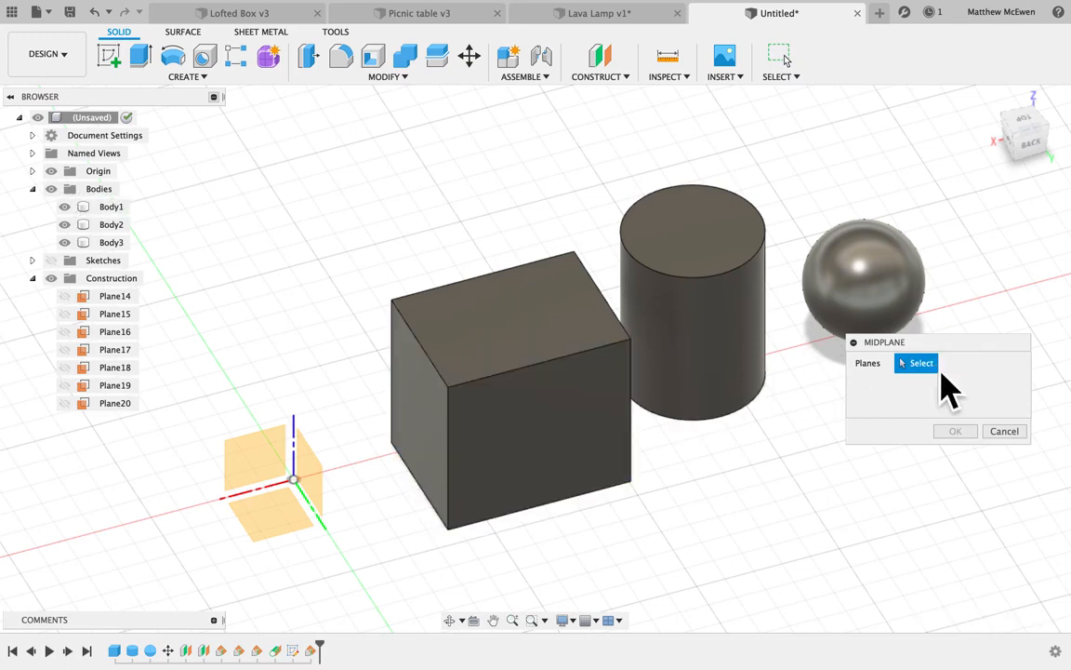
click(432, 397)
shift+middle_drag(634, 400, 684, 407)
click(606, 390)
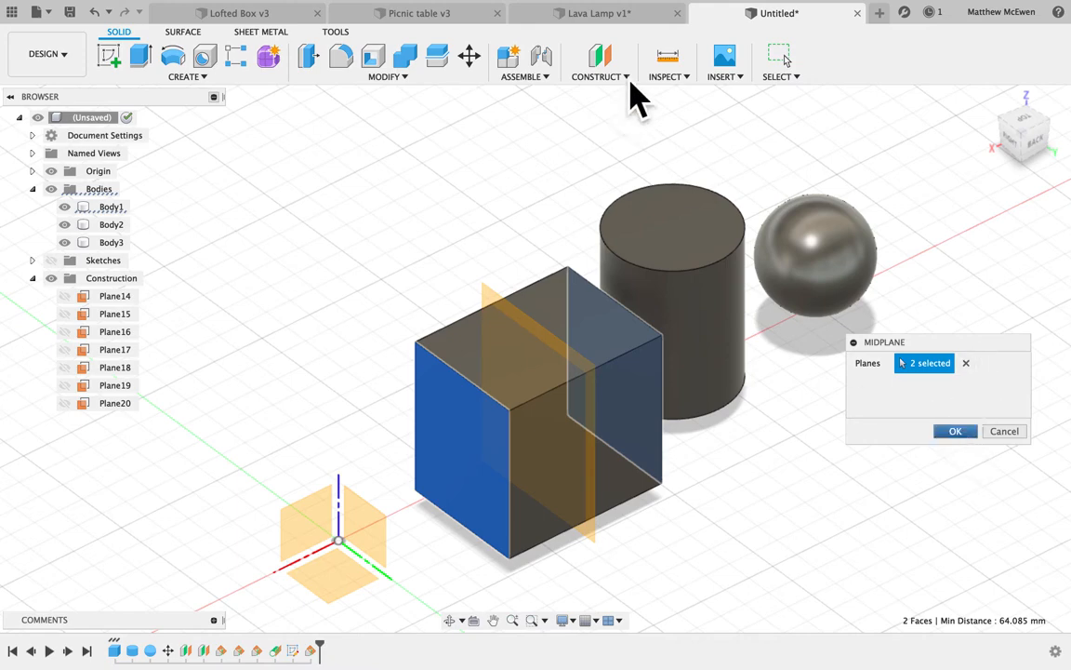
click(949, 432)
Create a midplane between the cylinder's top and bottom faces.
click(600, 76)
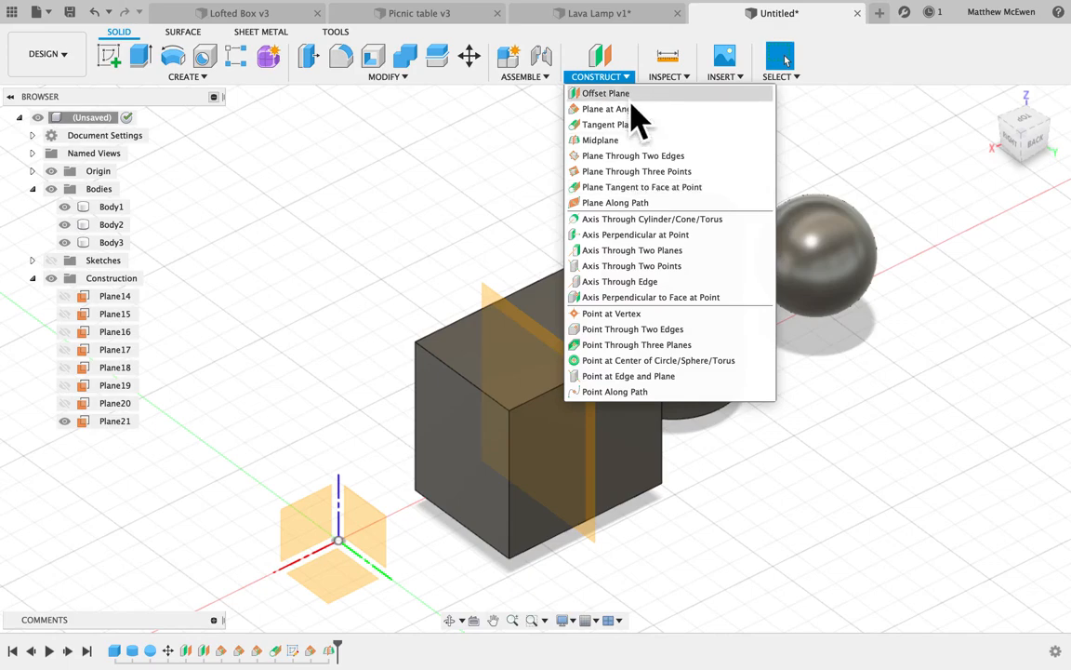
click(614, 140)
click(688, 242)
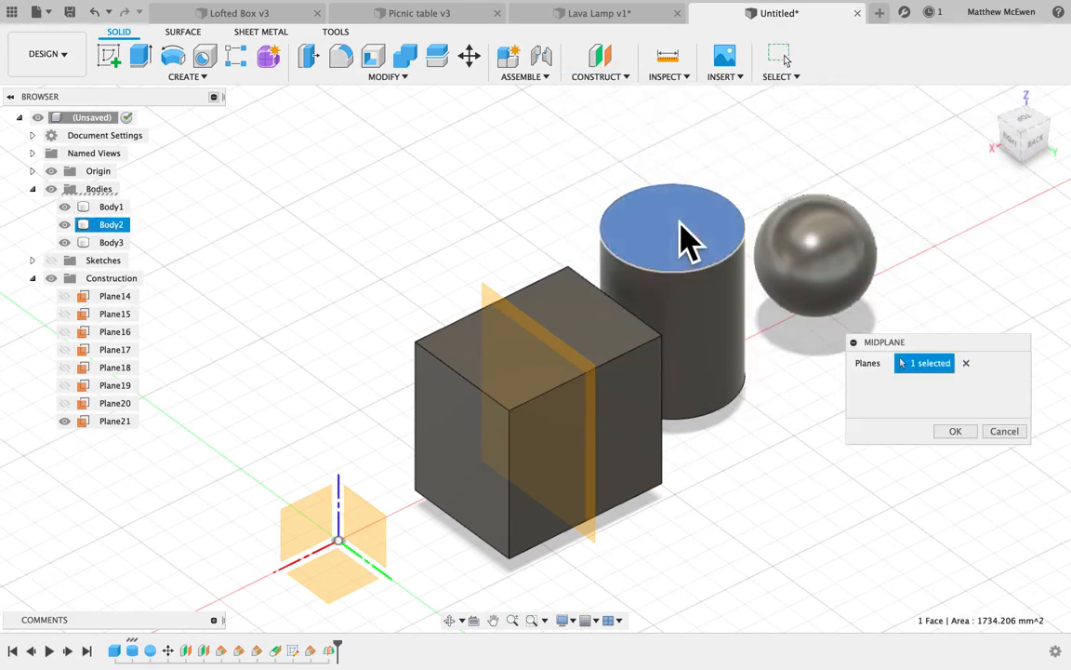
shift+middle_drag(688, 242, 724, 354)
click(754, 433)
shift+middle_drag(750, 414, 801, 417)
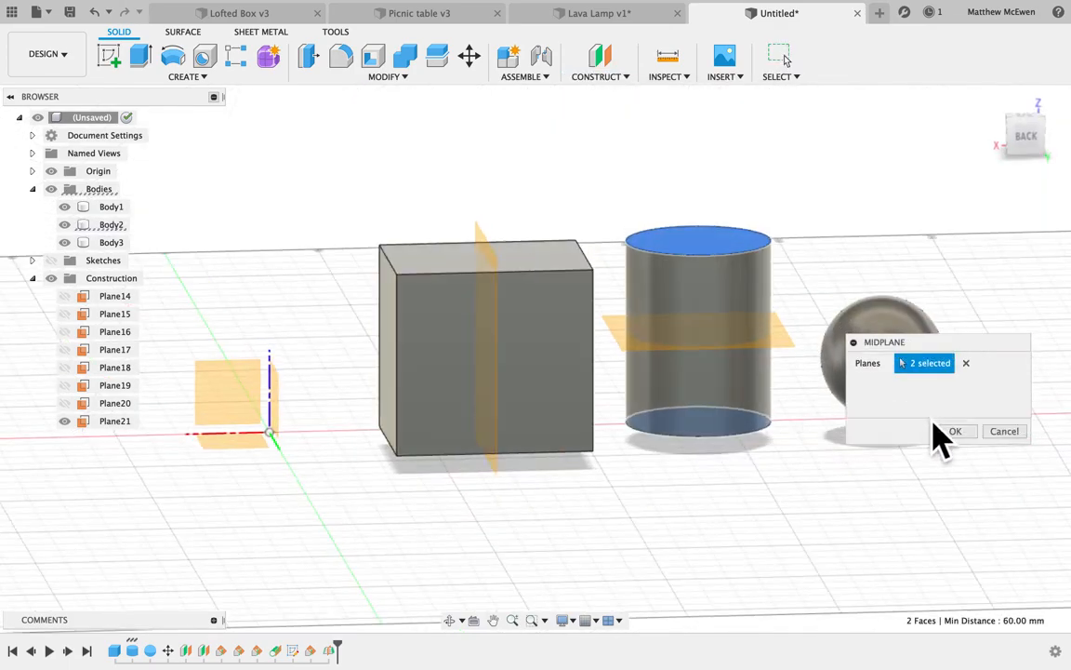
click(963, 431)
Create a midplane between the box's back face and its adjacent side face nearest the cylinder.
click(599, 76)
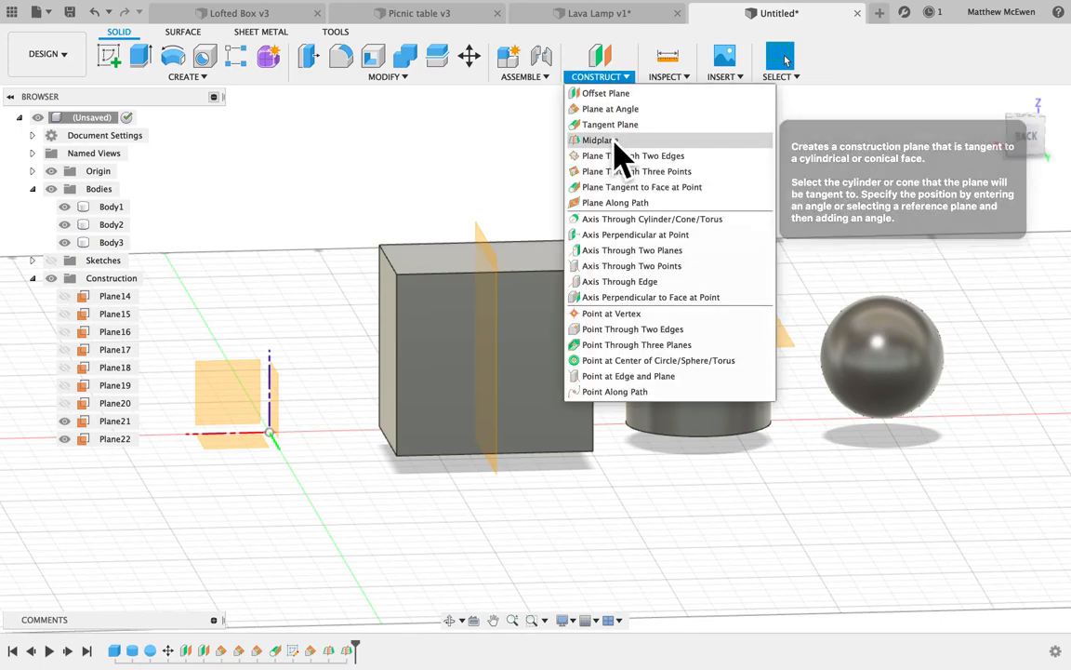
click(600, 140)
click(549, 316)
shift+middle_drag(546, 325, 545, 323)
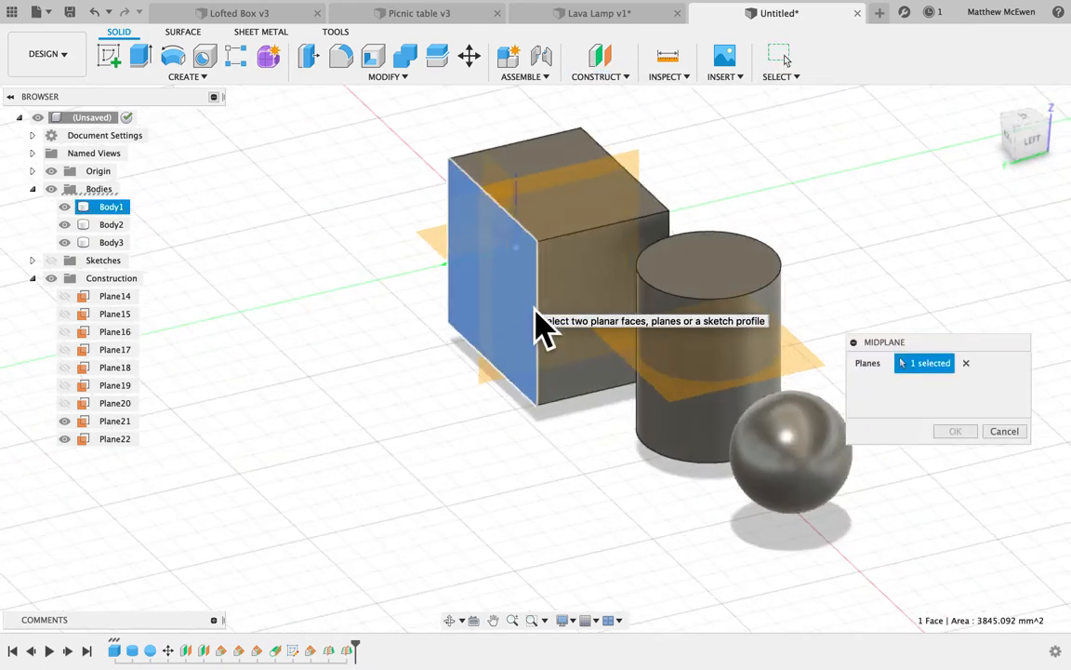
click(583, 311)
shift+middle_drag(614, 358, 549, 342)
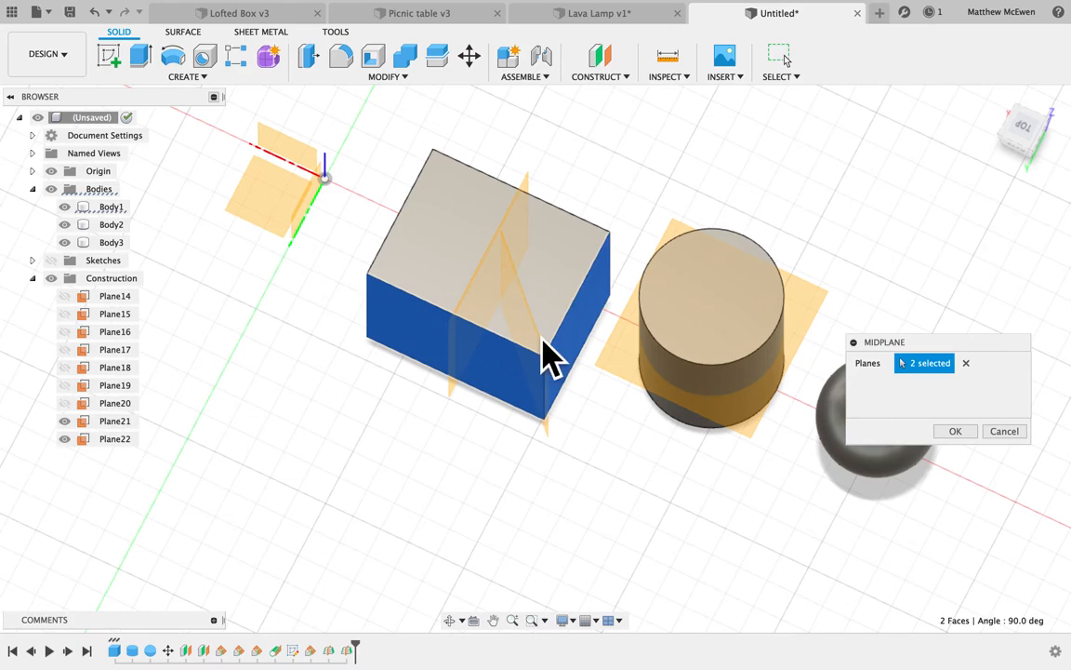
click(955, 431)
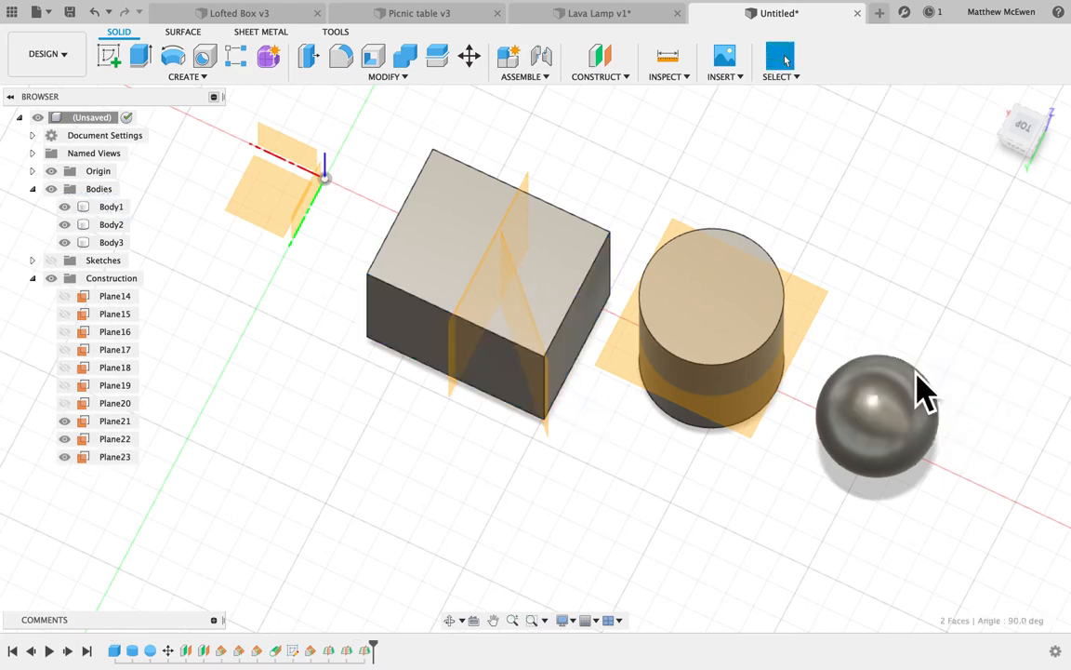
Create a construction plane at -45 degrees through the vertical edge of the box's back face on the origin's side.
click(600, 77)
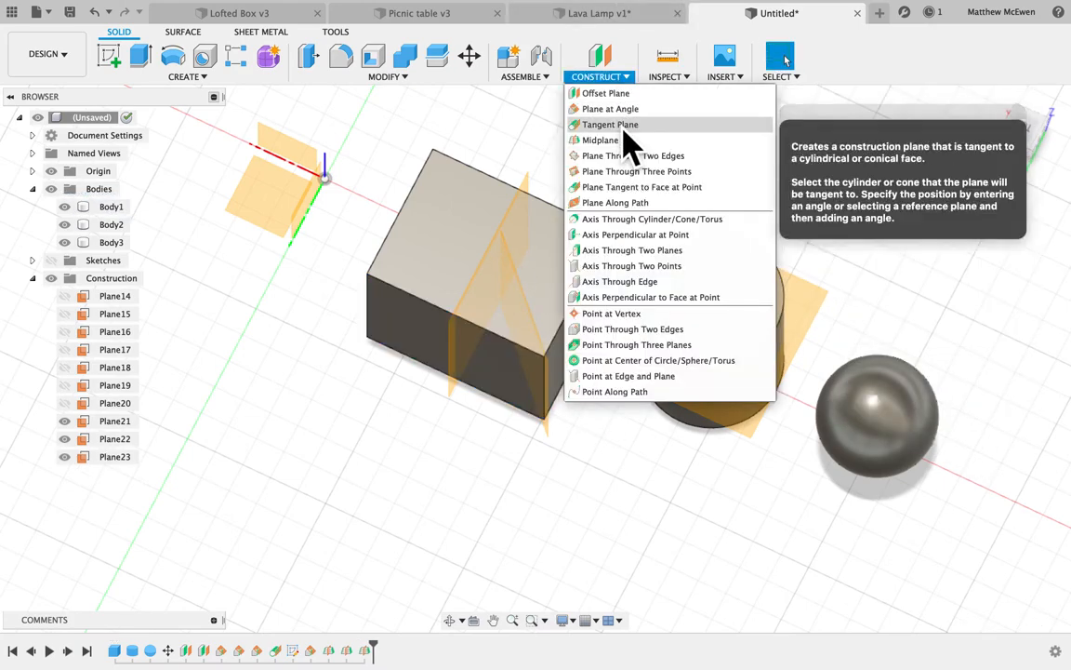
click(612, 109)
click(372, 298)
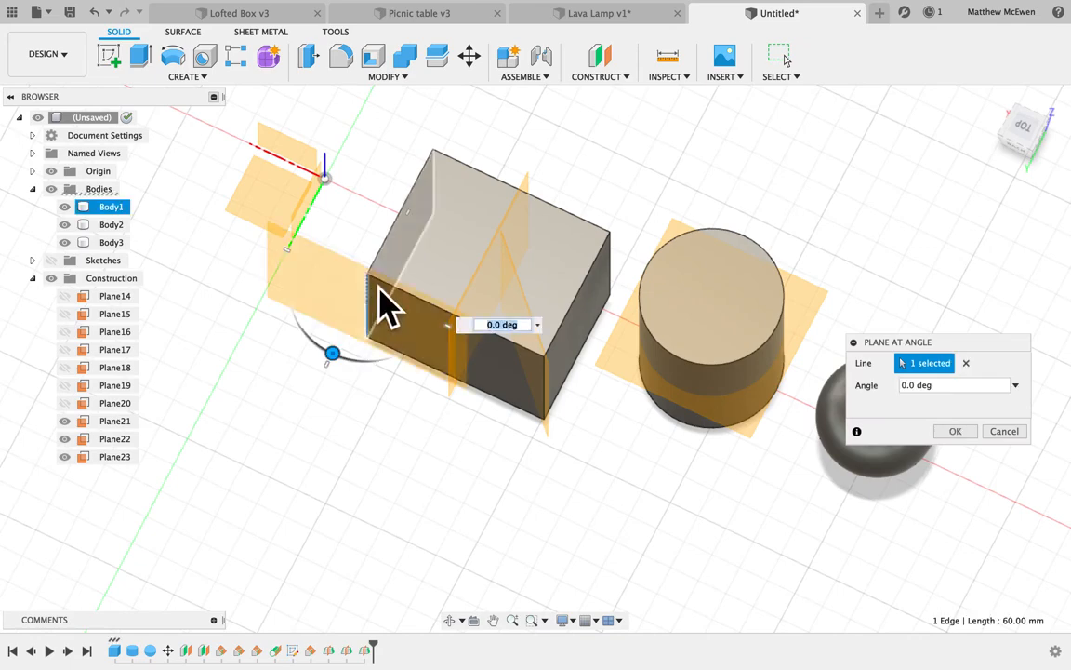
drag(366, 381, 415, 381)
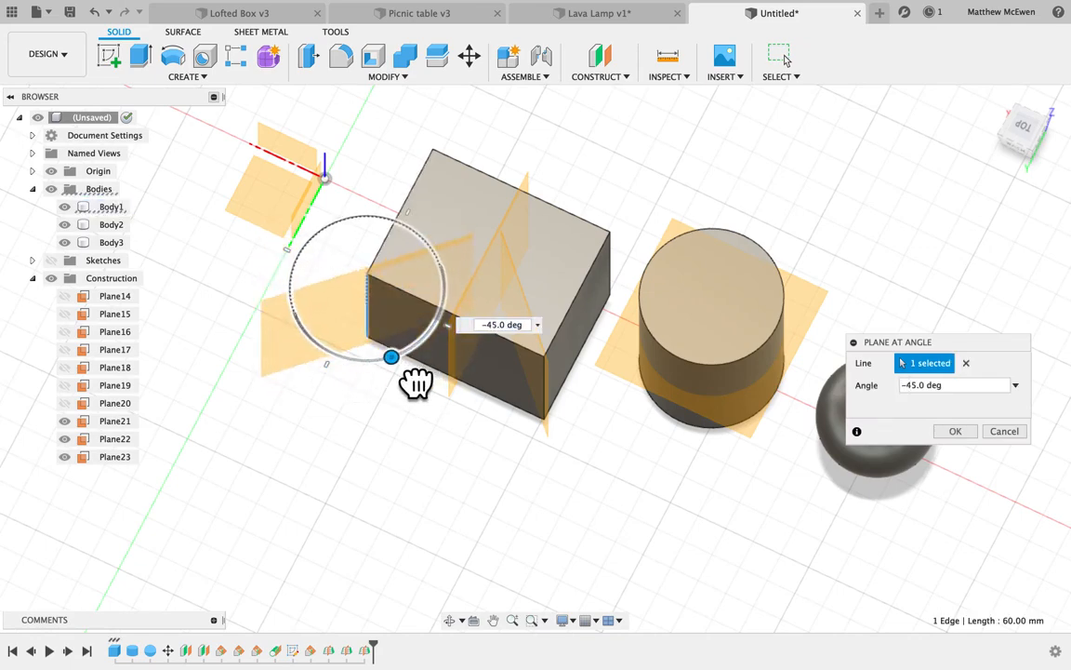
click(958, 432)
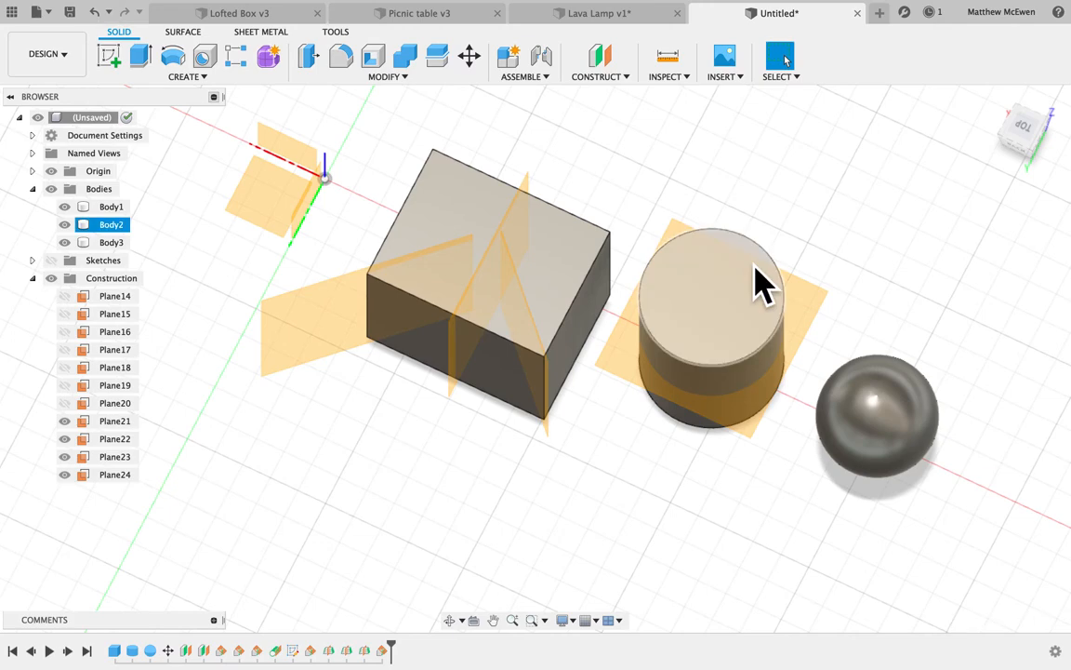
Create a construction plane through two adjacent top edges of the box, the far long edge and the edge nearest the cylinder.
shift+middle_drag(695, 228, 691, 224)
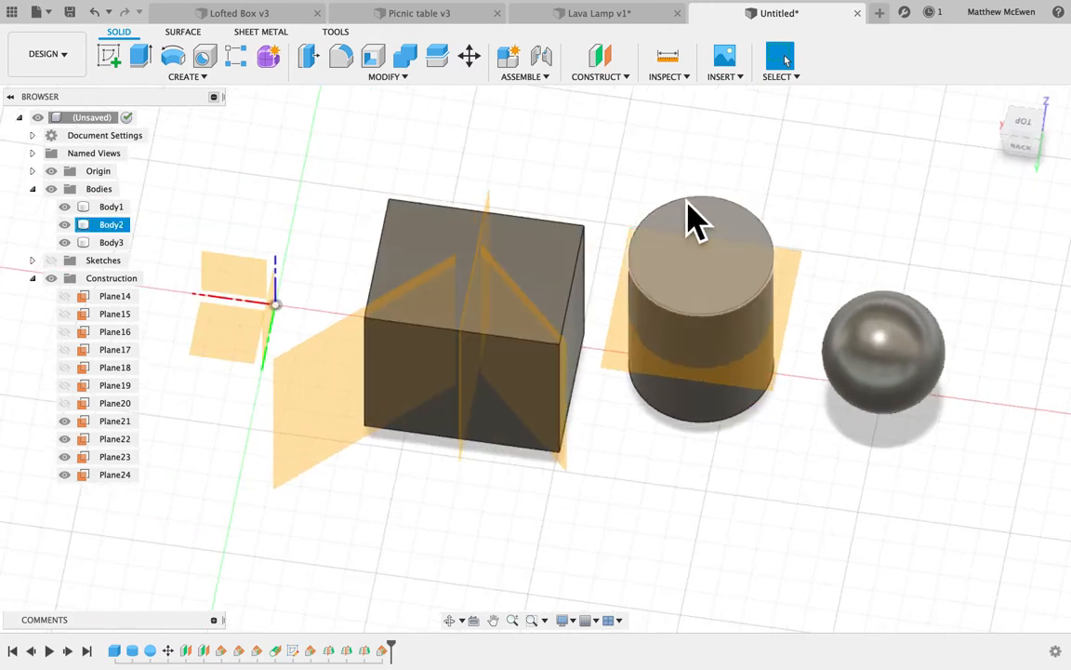
click(622, 81)
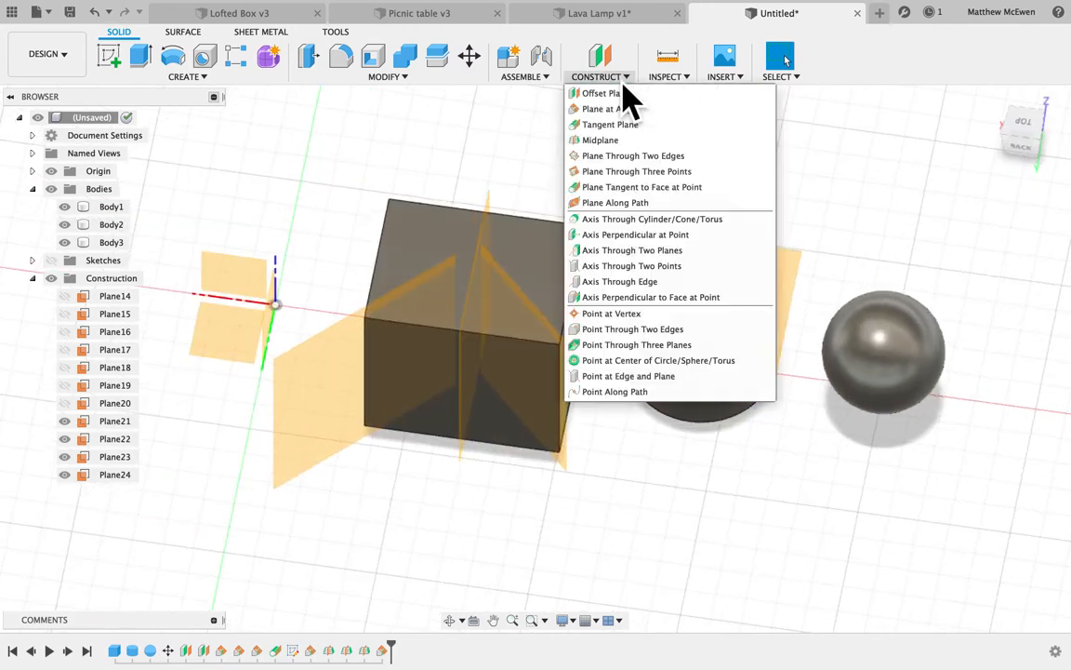
click(678, 160)
click(547, 218)
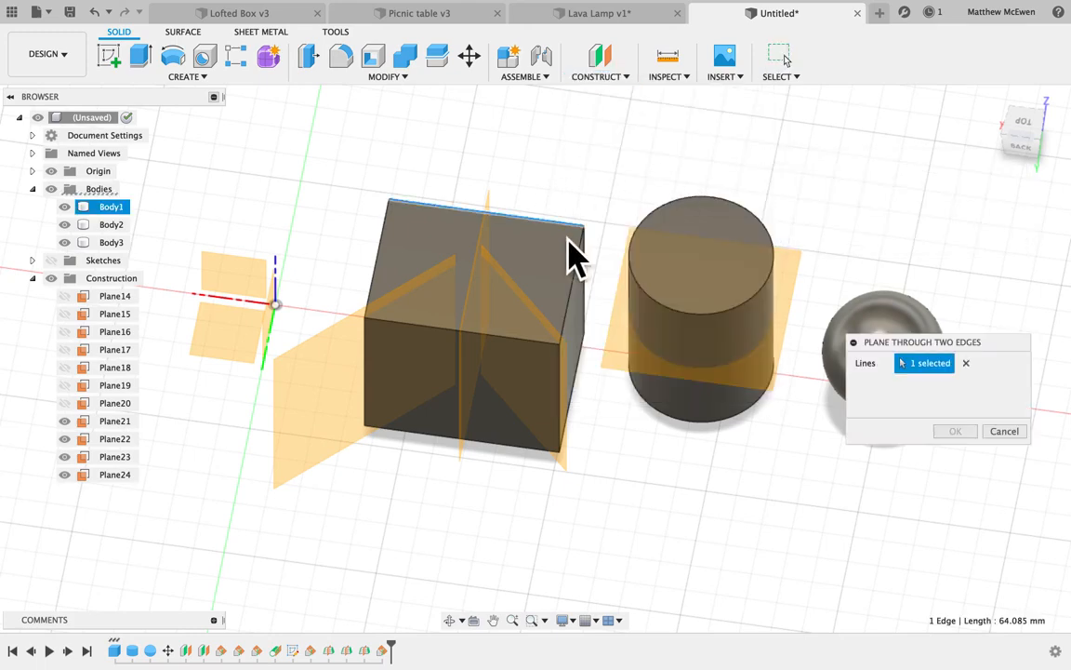
click(585, 284)
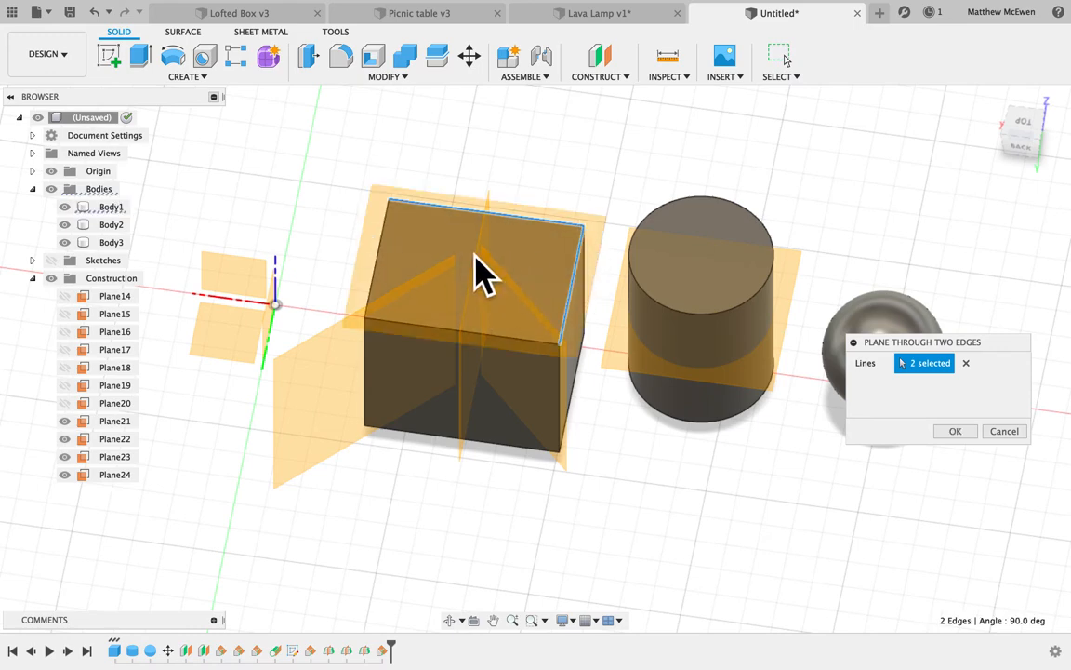
shift+scroll(474, 254, down, 5)
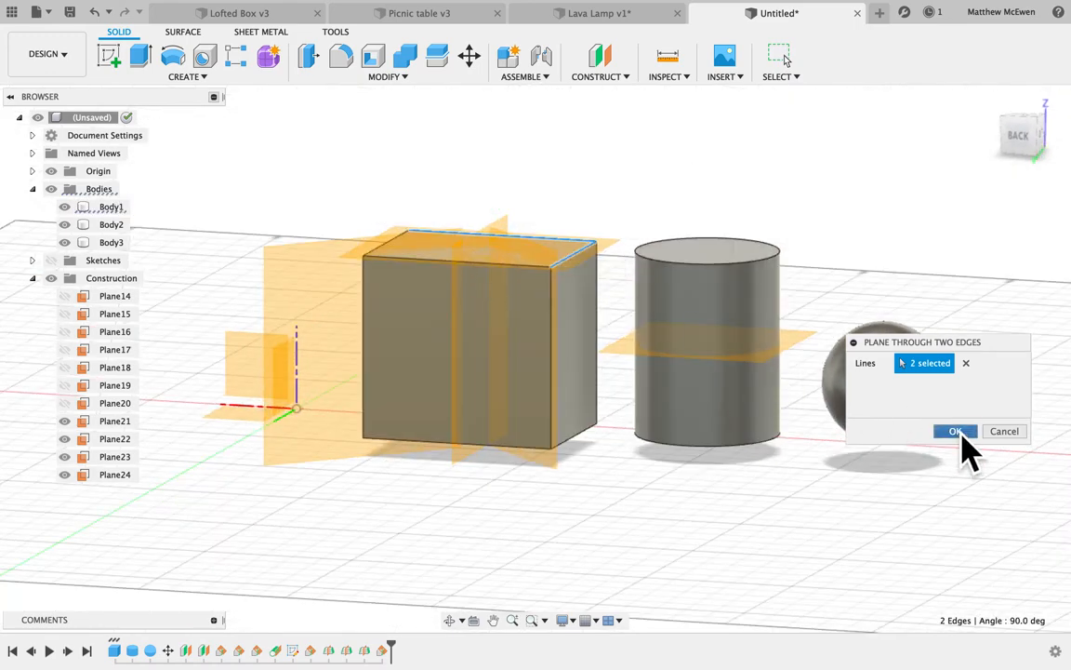
click(955, 431)
click(603, 76)
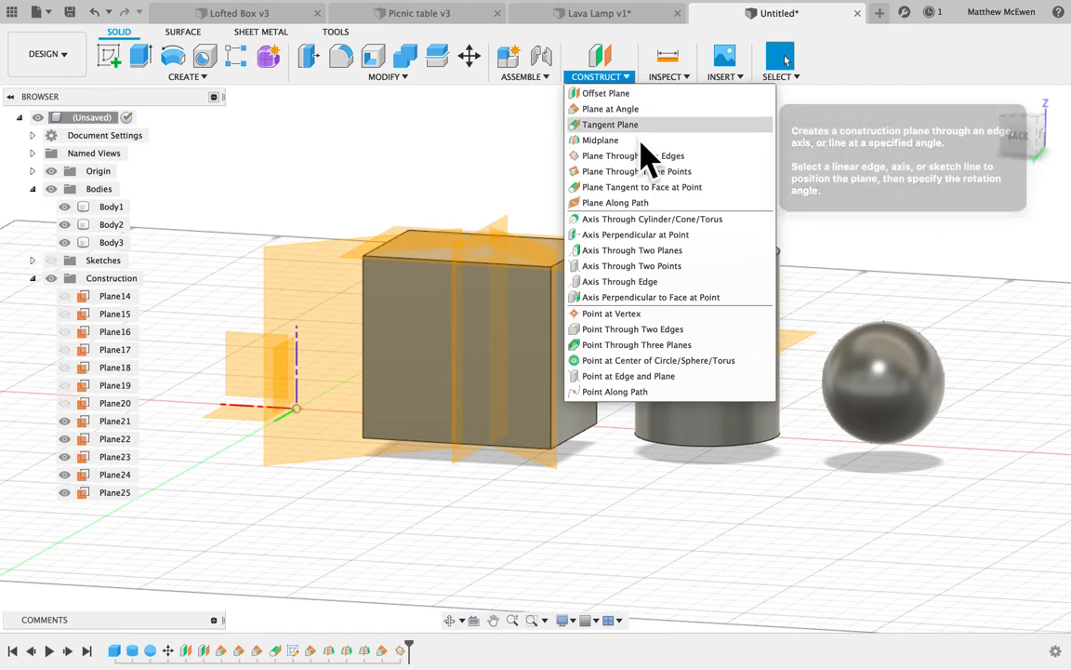
click(648, 162)
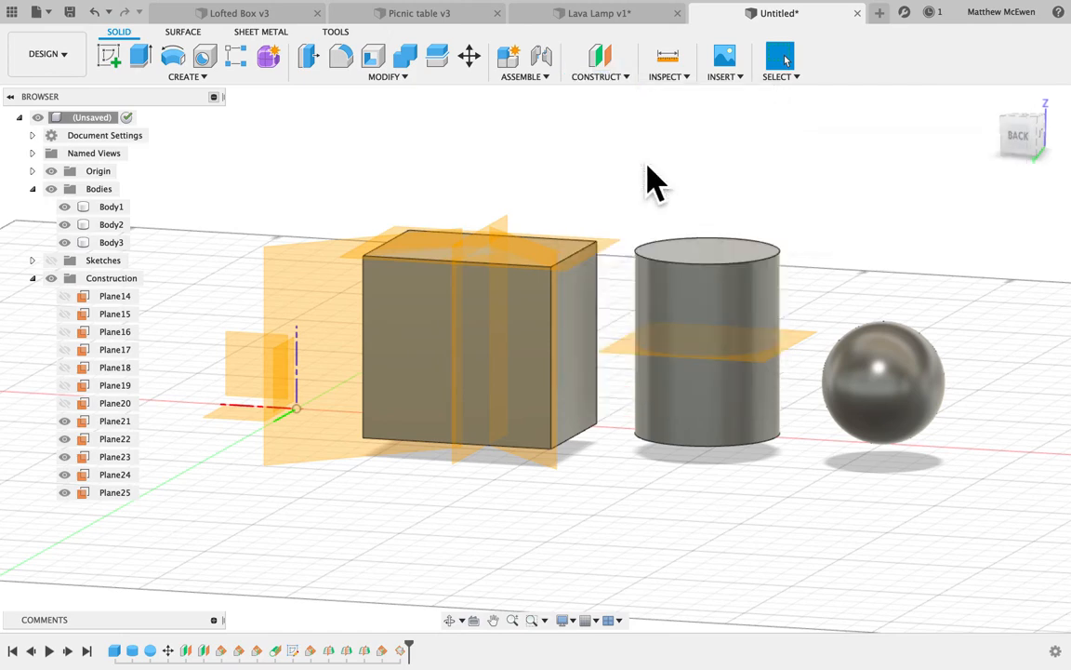
click(556, 355)
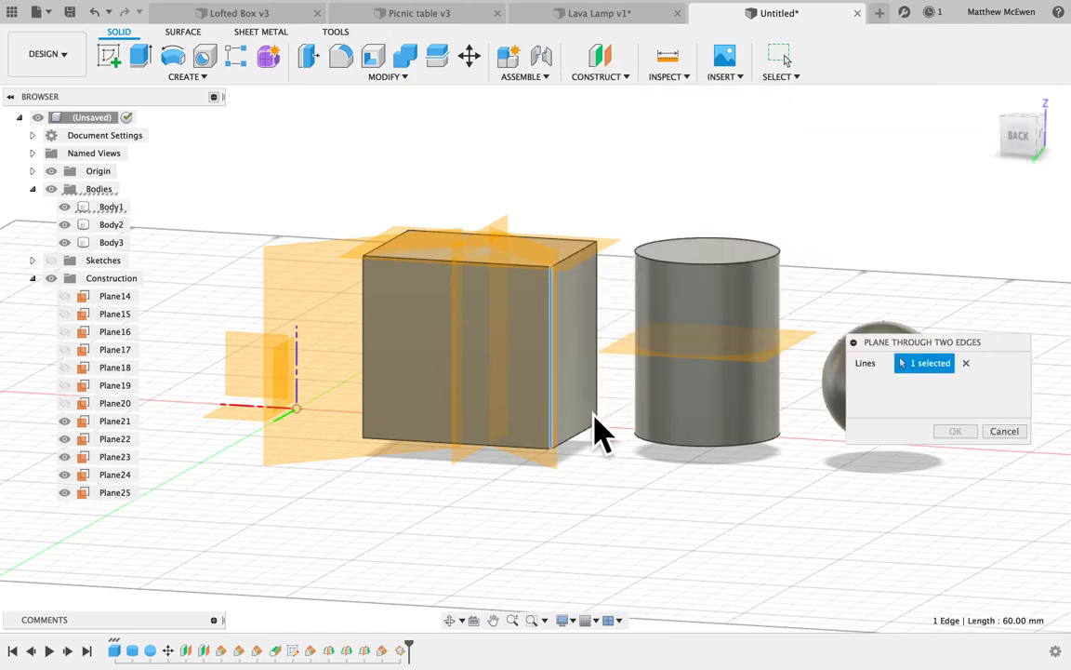
click(518, 454)
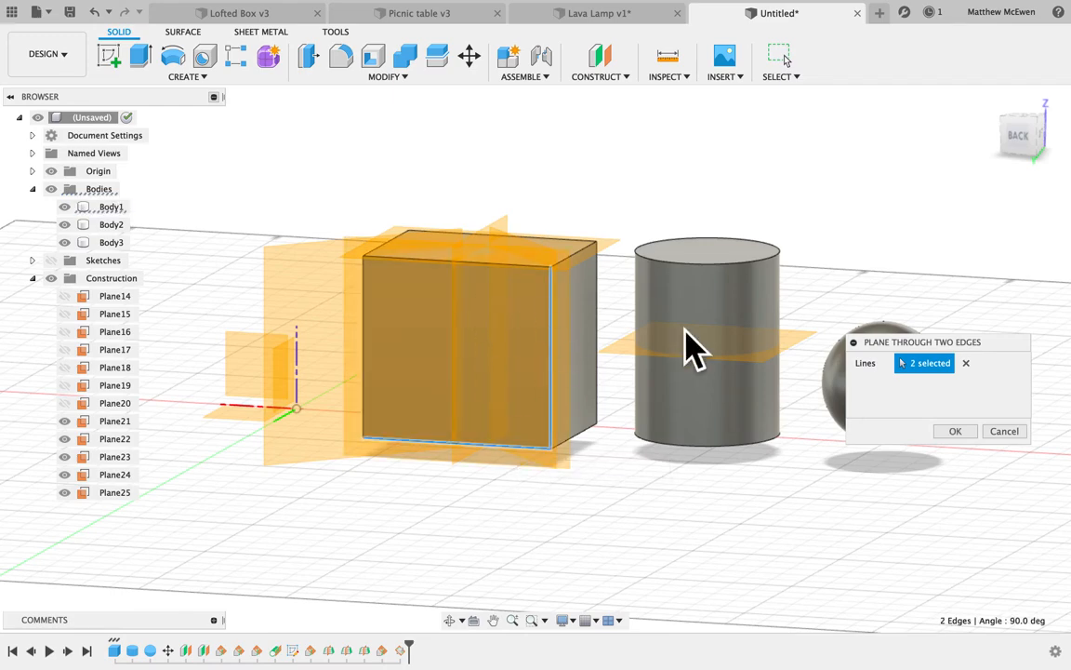
click(965, 363)
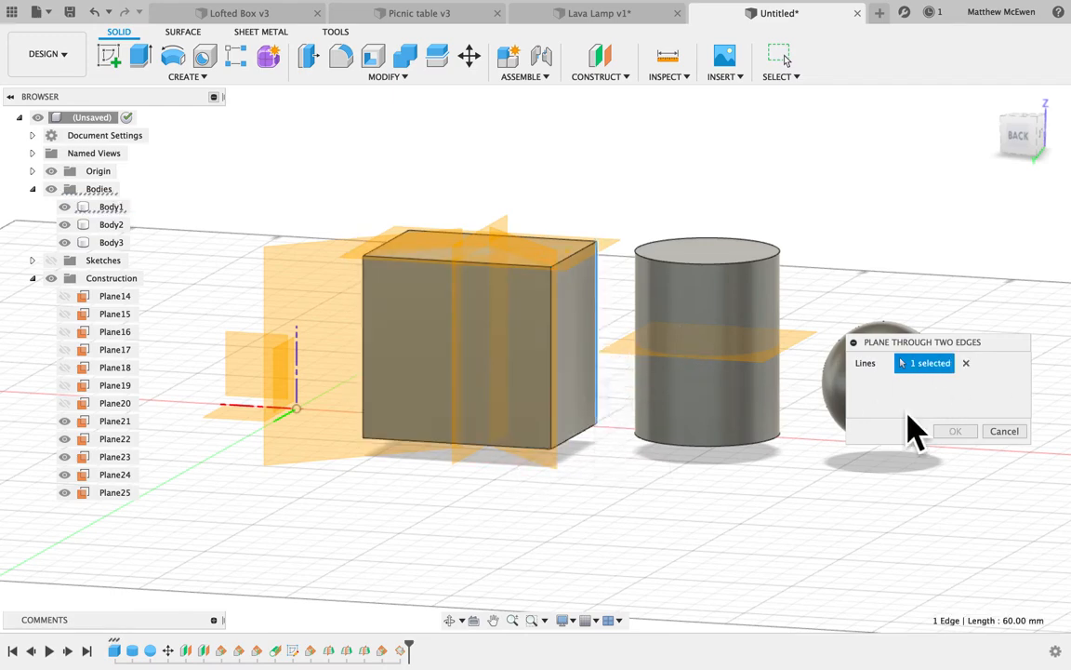
click(1004, 431)
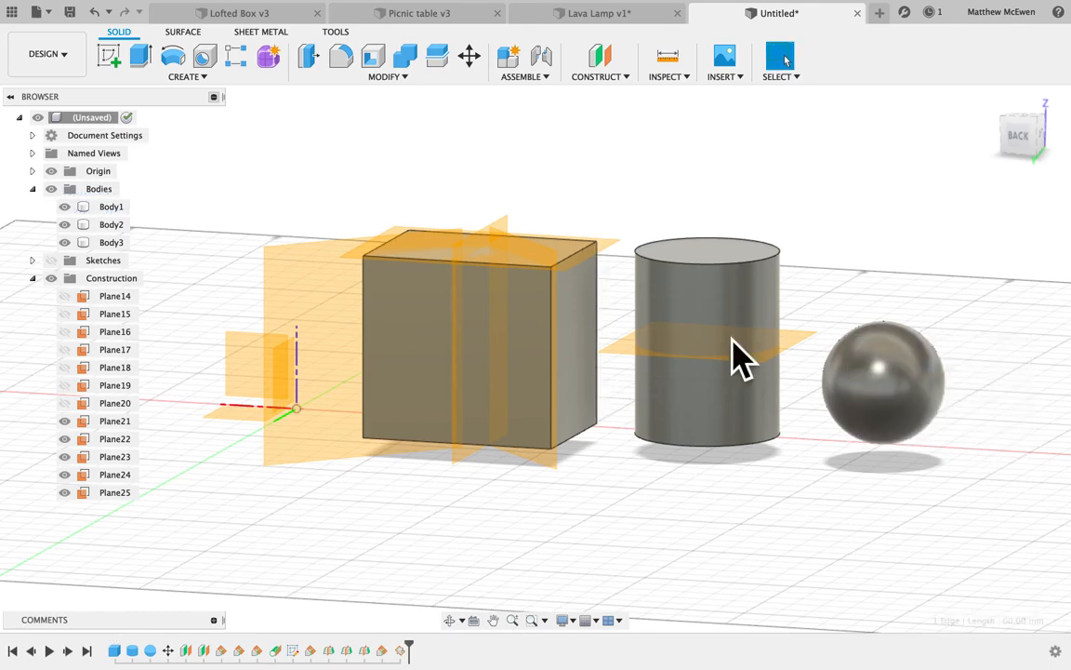
Start a plane through three points and hide the construction planes Plane21 to Plane25.
click(609, 82)
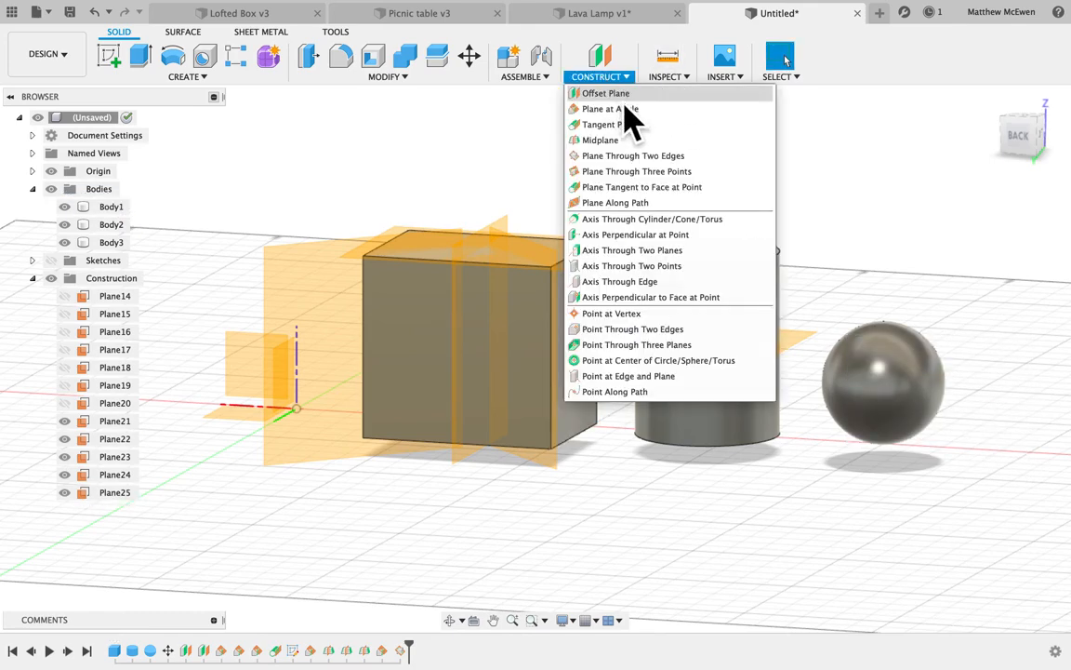
click(627, 173)
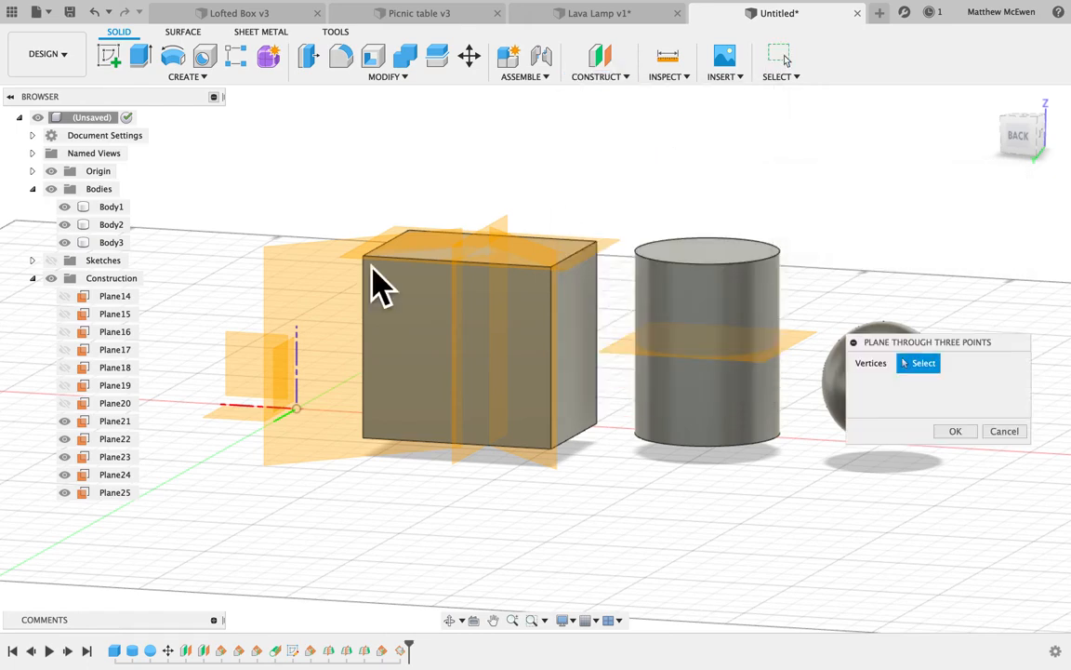
click(65, 423)
click(65, 458)
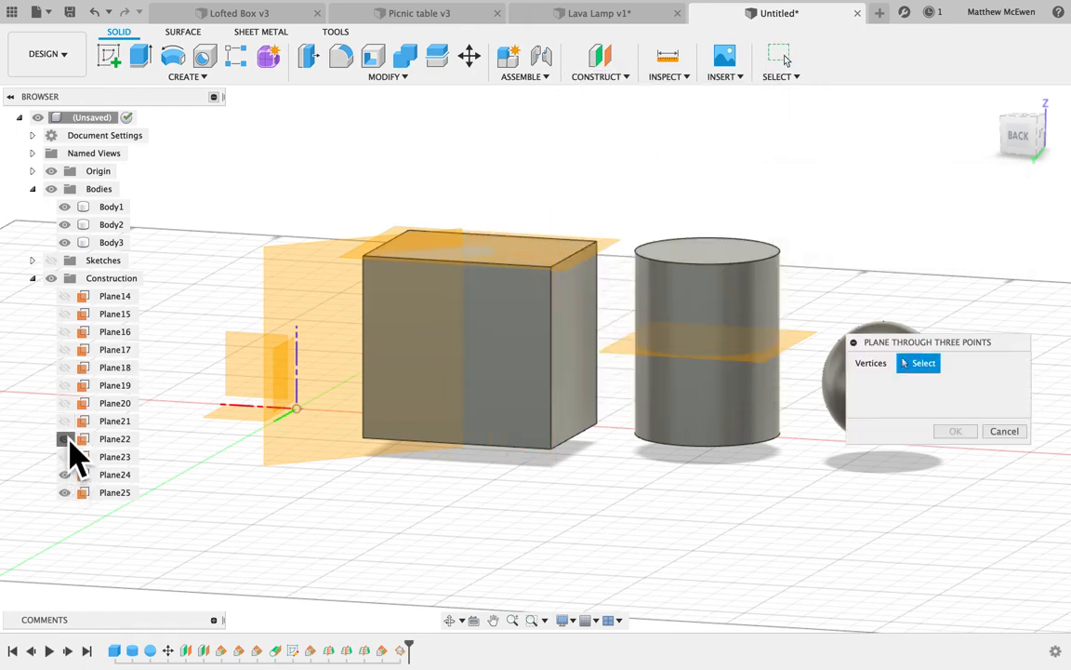
click(65, 493)
click(65, 475)
Create a plane through the box back face's two top corners and the bottom front corner nearest the cylinder.
shift+middle_drag(631, 424, 632, 430)
click(371, 286)
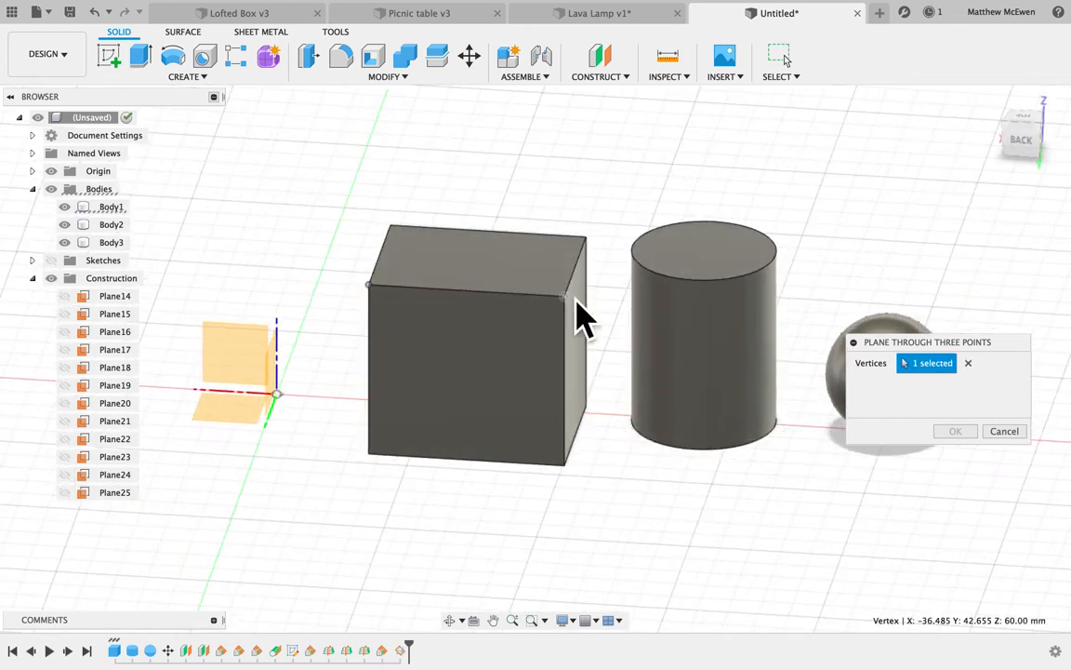
click(565, 299)
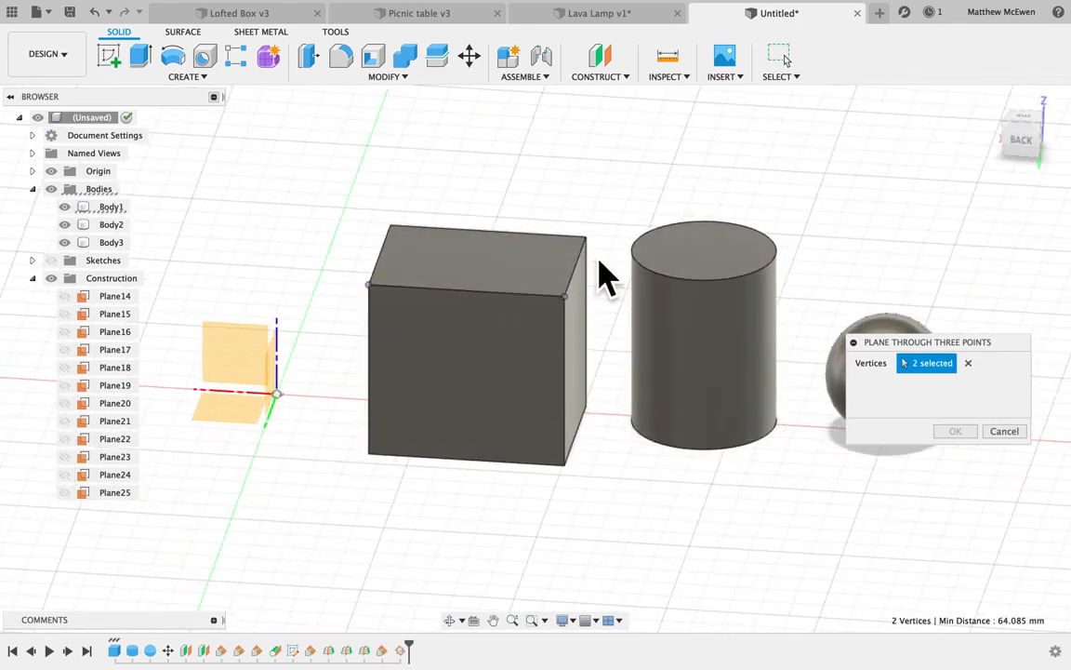
click(588, 410)
shift+middle_drag(595, 414, 509, 288)
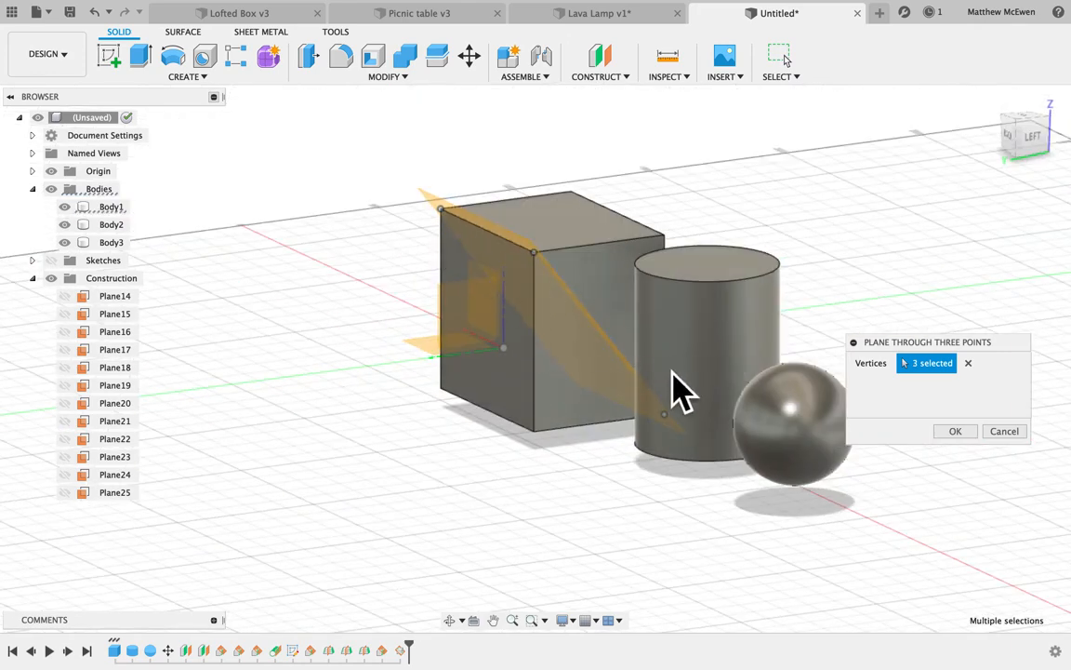
click(953, 431)
Create a plane through the box's bottom back corner on the cylinder side and its two top front corners.
shift+middle_drag(693, 339, 735, 198)
shift+scroll(735, 187, left, 10)
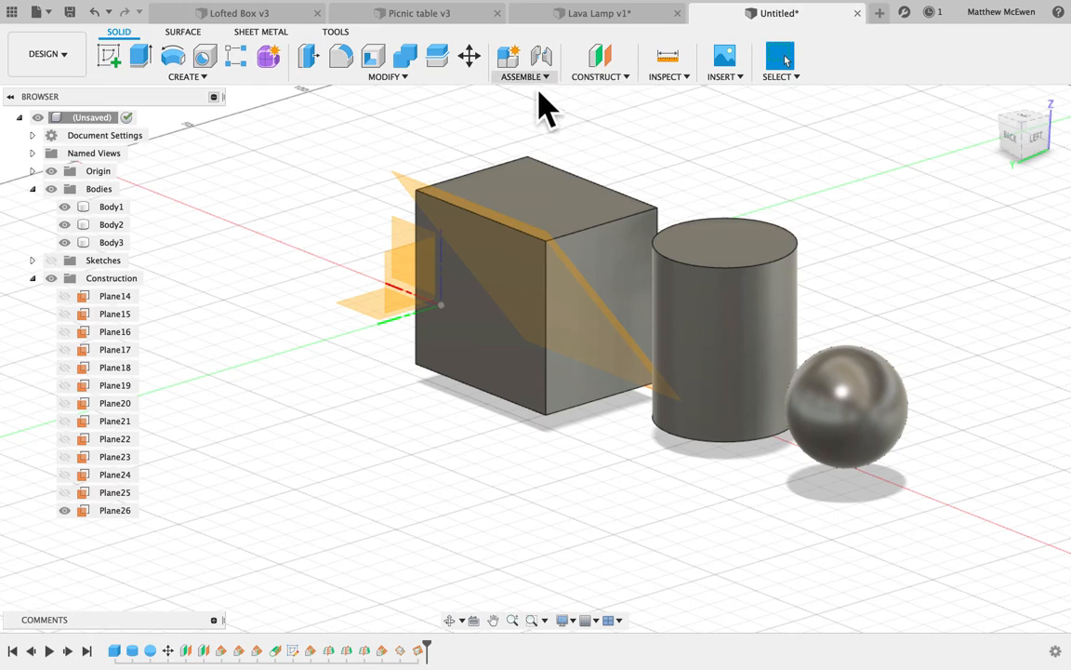
click(600, 76)
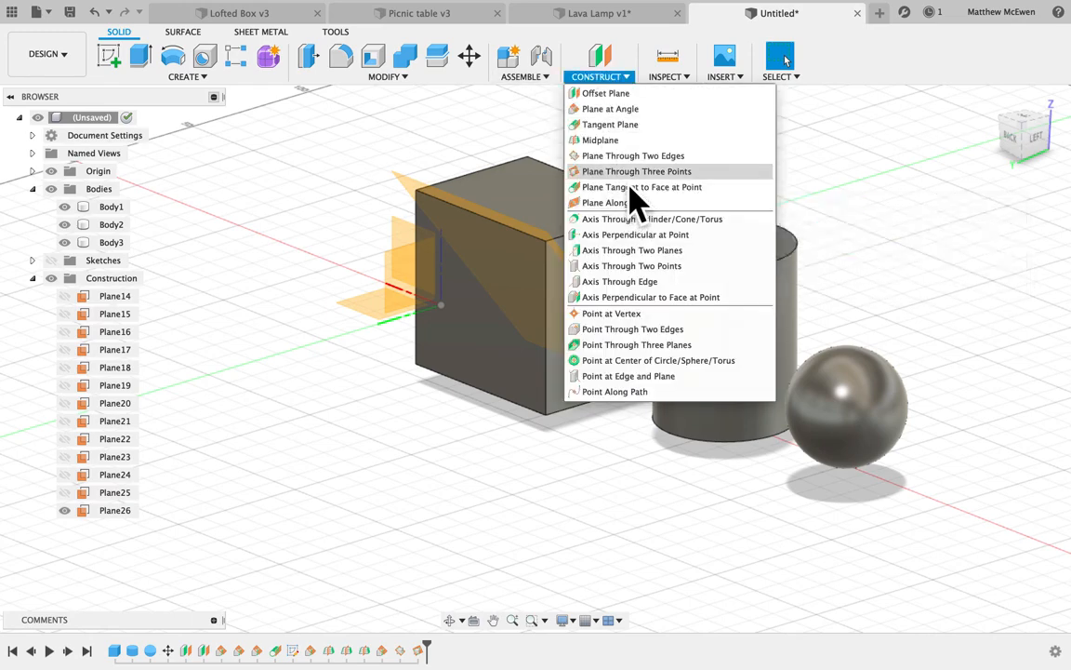
click(629, 172)
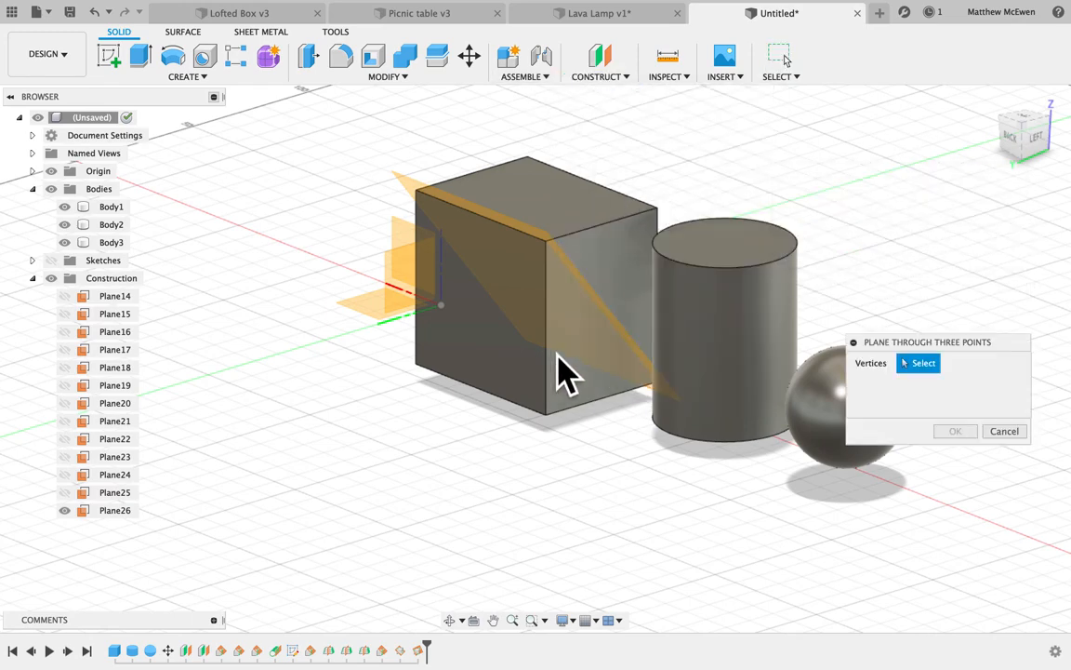
click(546, 416)
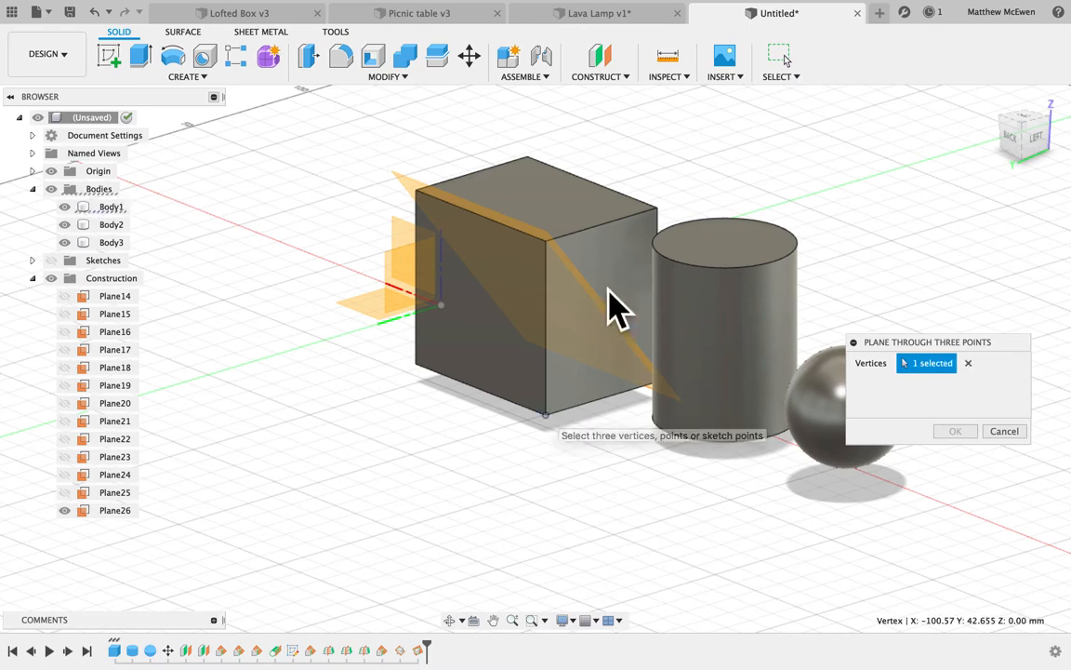
click(657, 208)
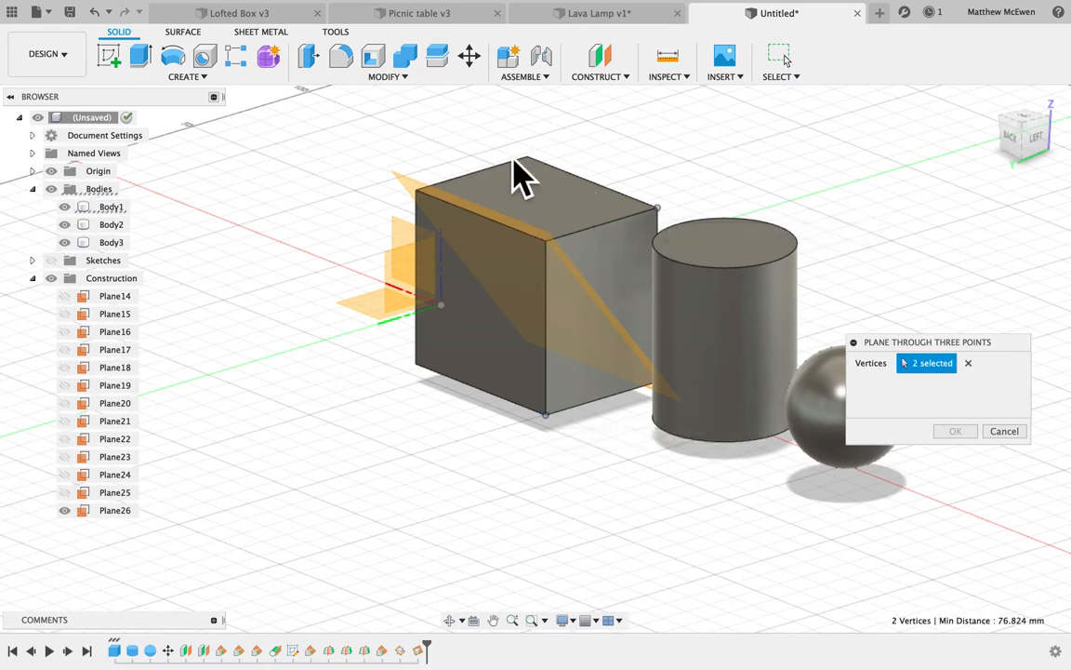
click(528, 158)
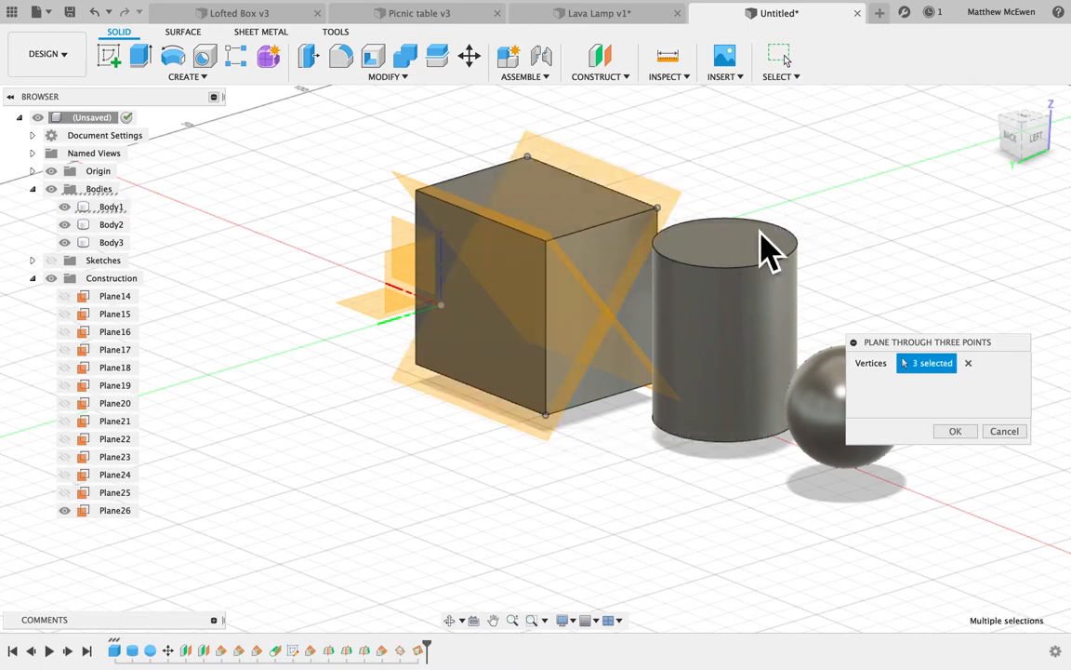
shift+scroll(760, 233, right, 10)
click(966, 433)
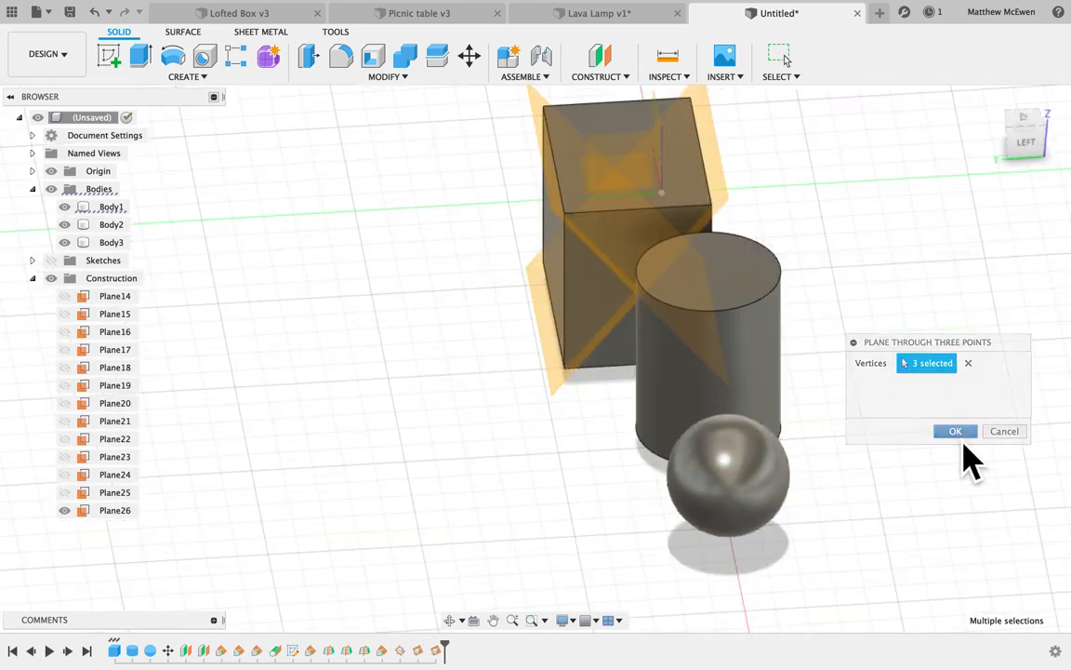
Try Plane Tangent to Face at Point with the cylinder's side face and the box's top front corner nearest it, and clear the selection.
click(601, 75)
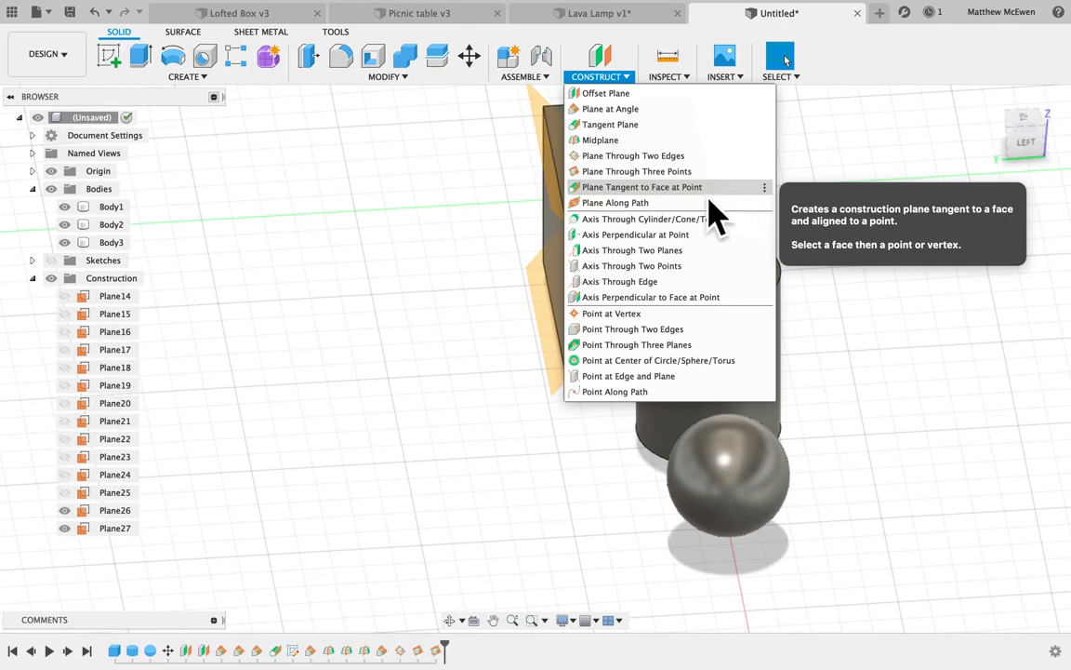
click(672, 191)
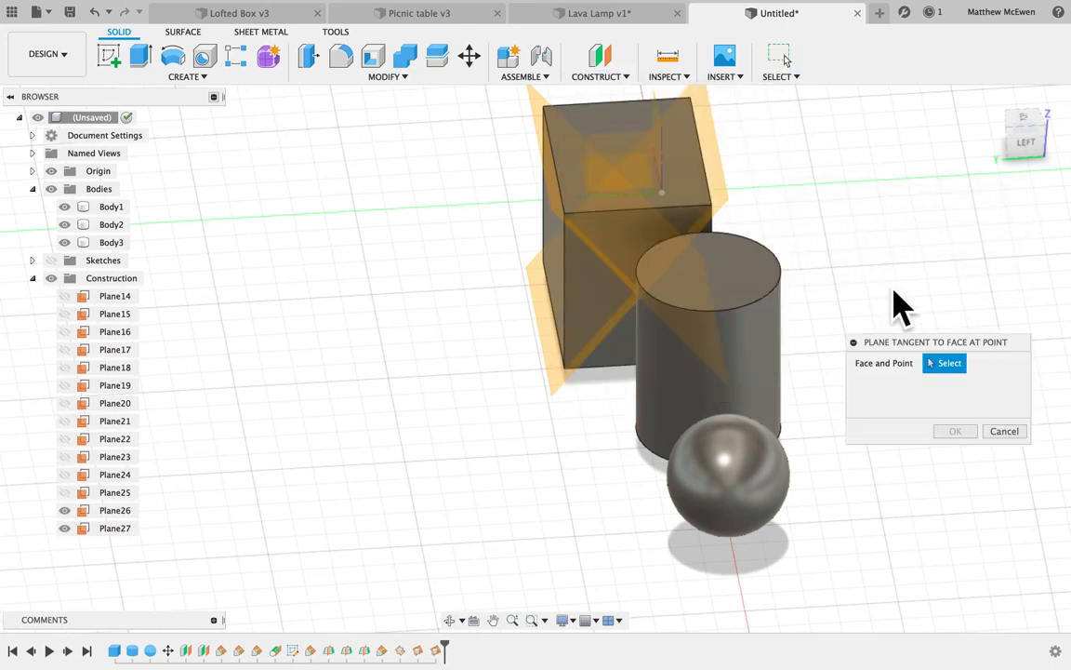
click(770, 318)
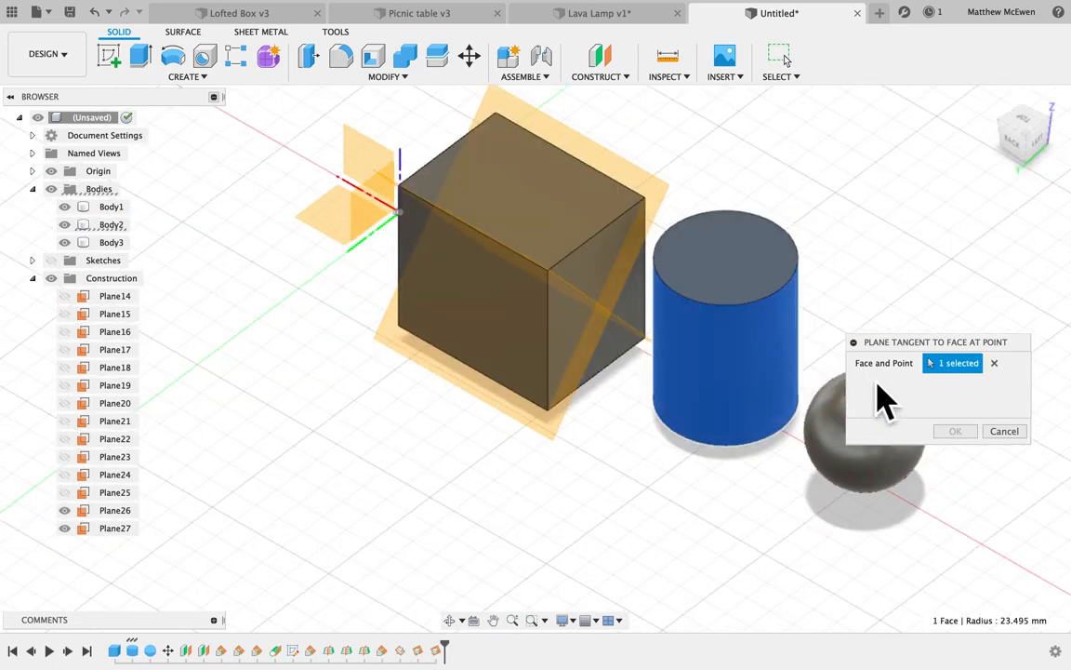
click(652, 212)
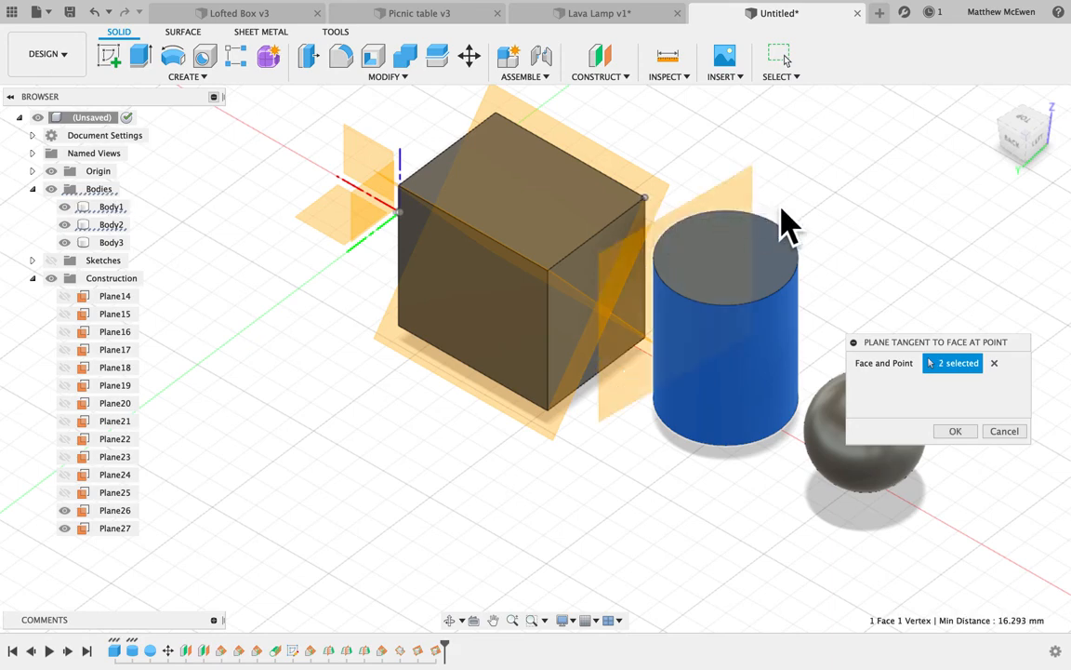
shift+scroll(806, 241, up, 10)
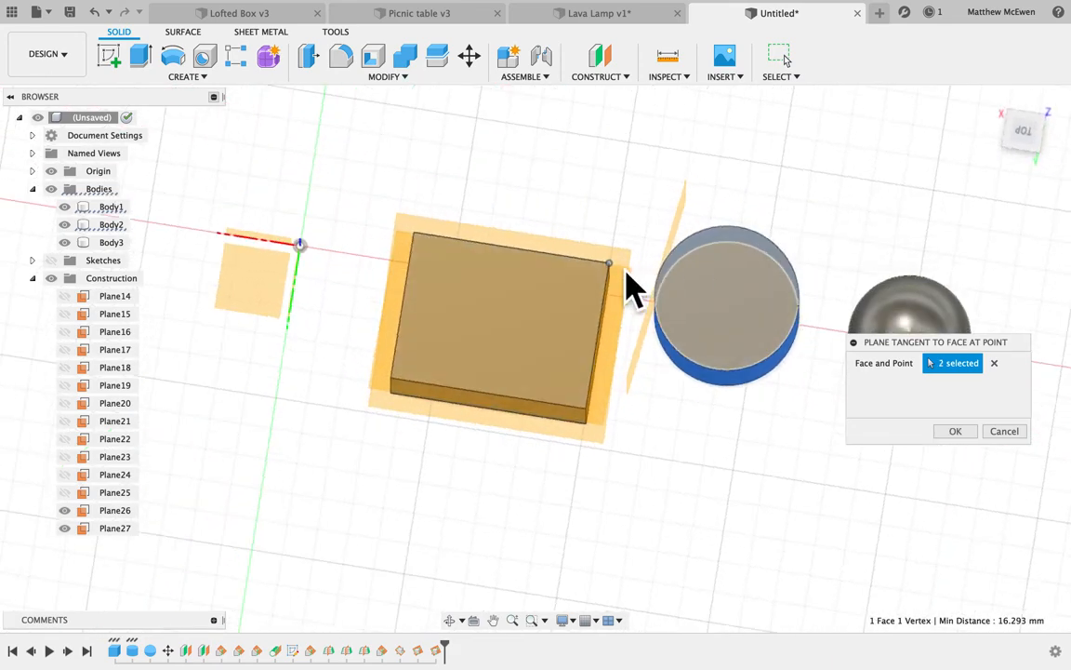
click(995, 363)
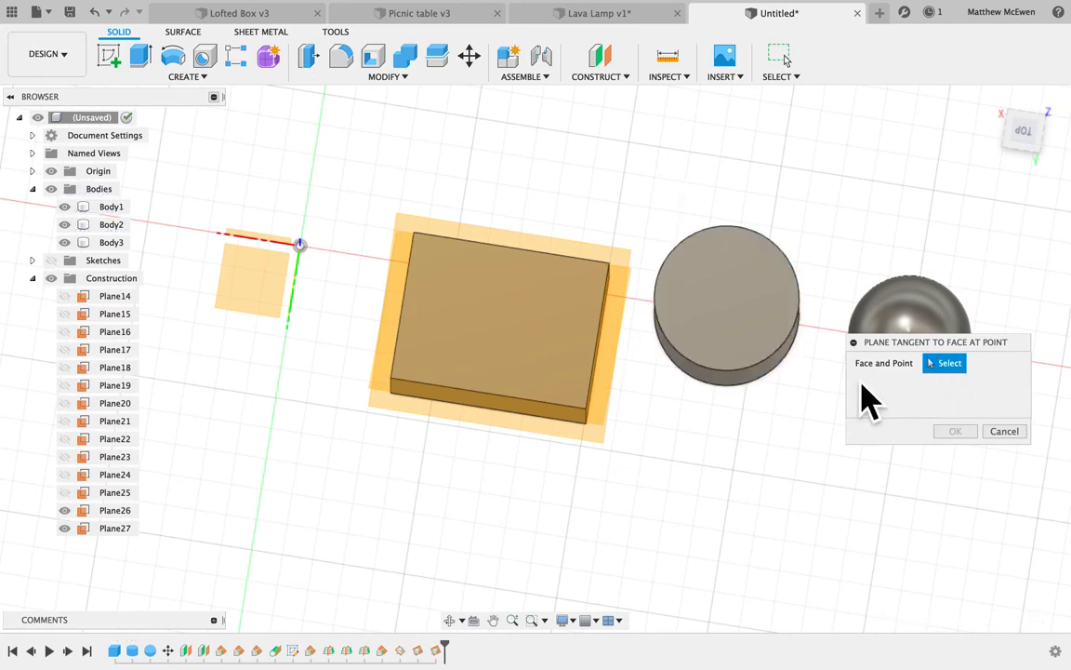
Try a tangent plane on the box's top face with its bottom back corner on the cylinder side, and clear the selection.
click(590, 297)
shift+scroll(585, 297, down, 10)
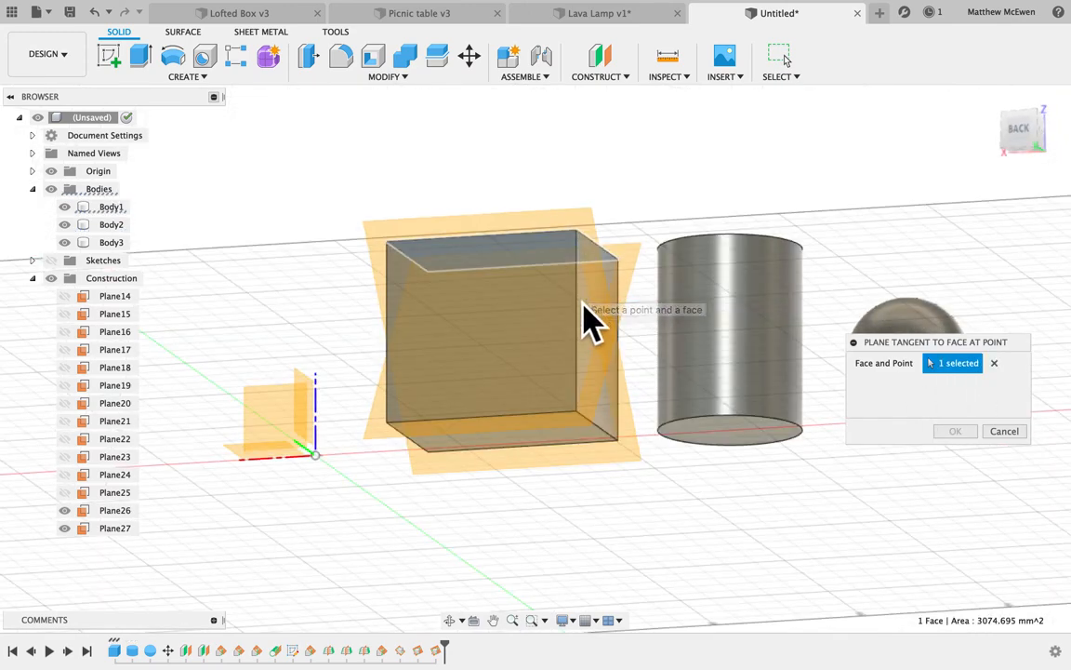
click(578, 412)
shift+scroll(640, 402, up, 10)
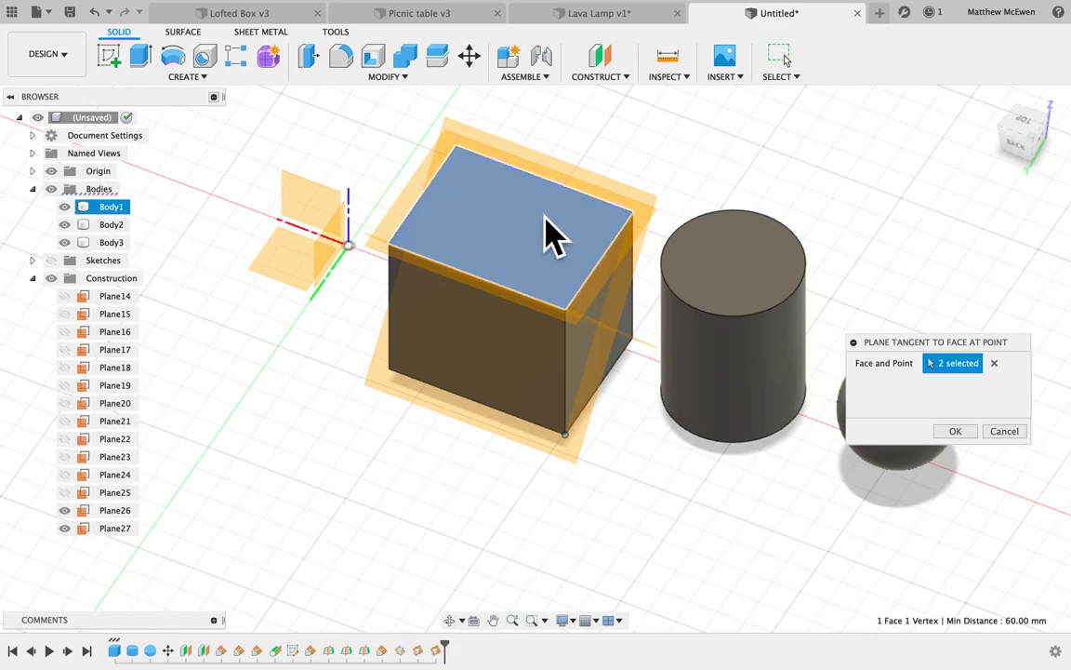
click(994, 363)
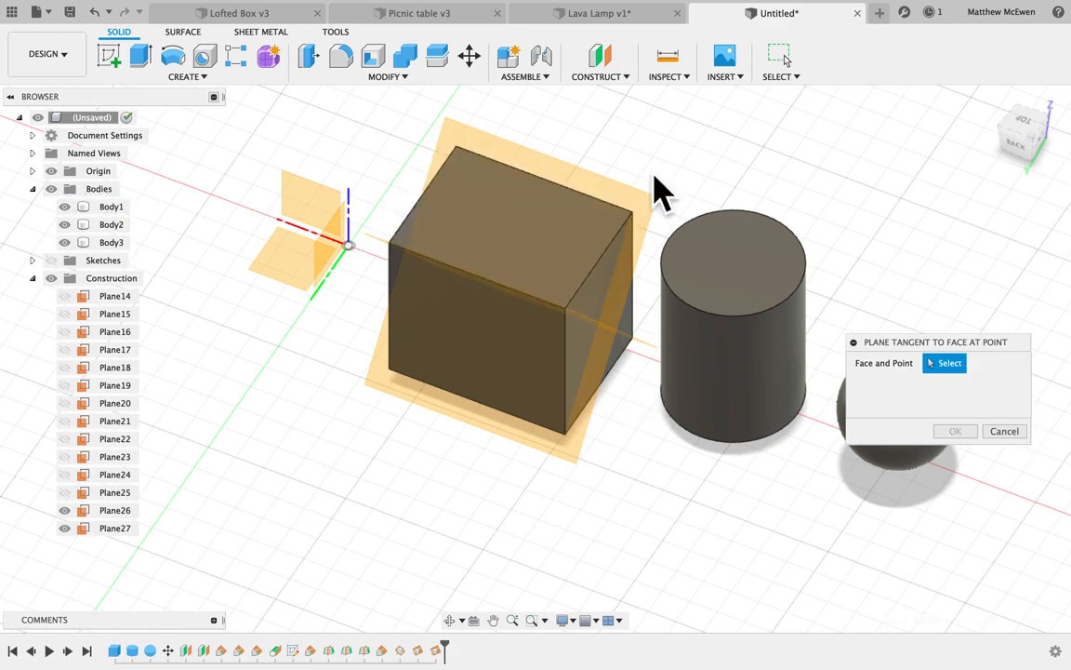
Create a plane tangent to the cylinder's side face, aligned to the box's top front corner nearest the cylinder.
click(741, 366)
shift+scroll(741, 366, down, 6)
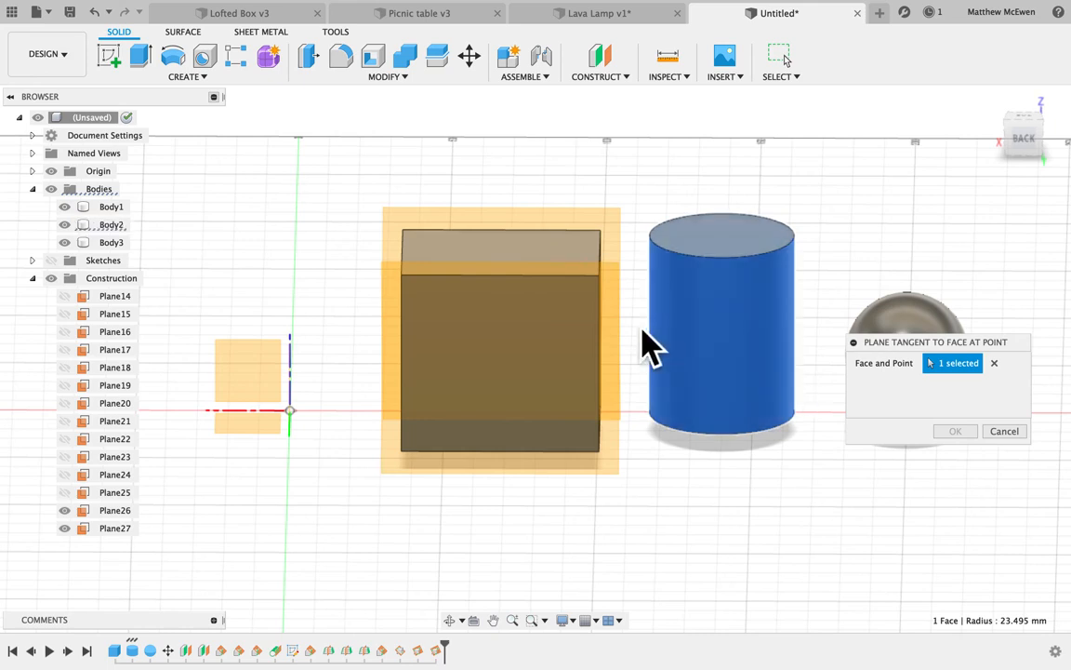
shift+scroll(630, 332, up, 5)
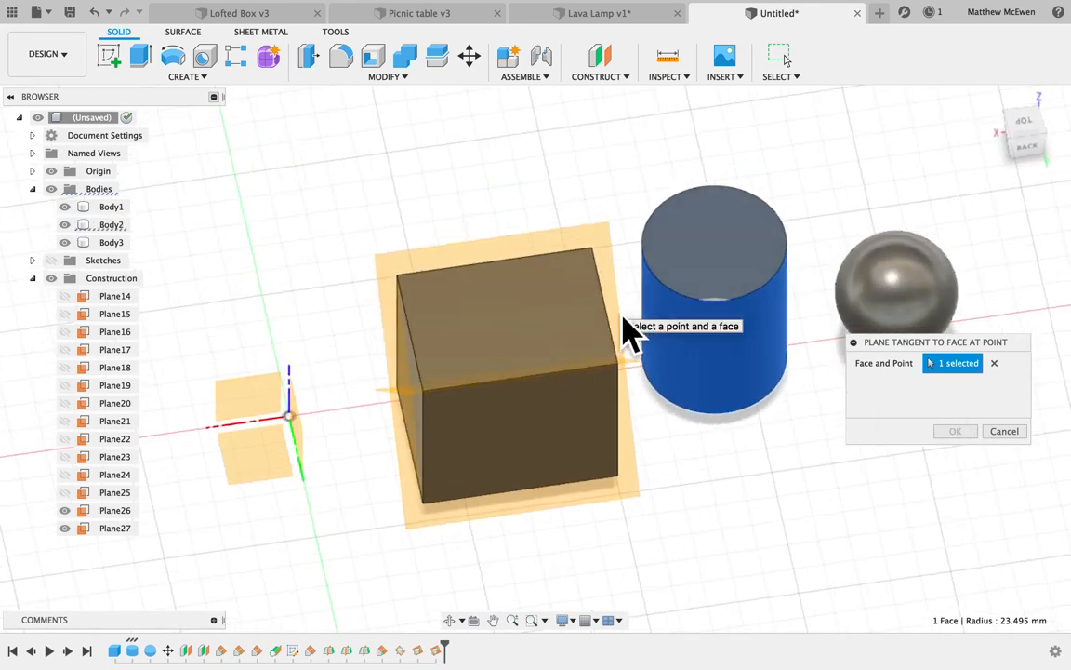
click(595, 253)
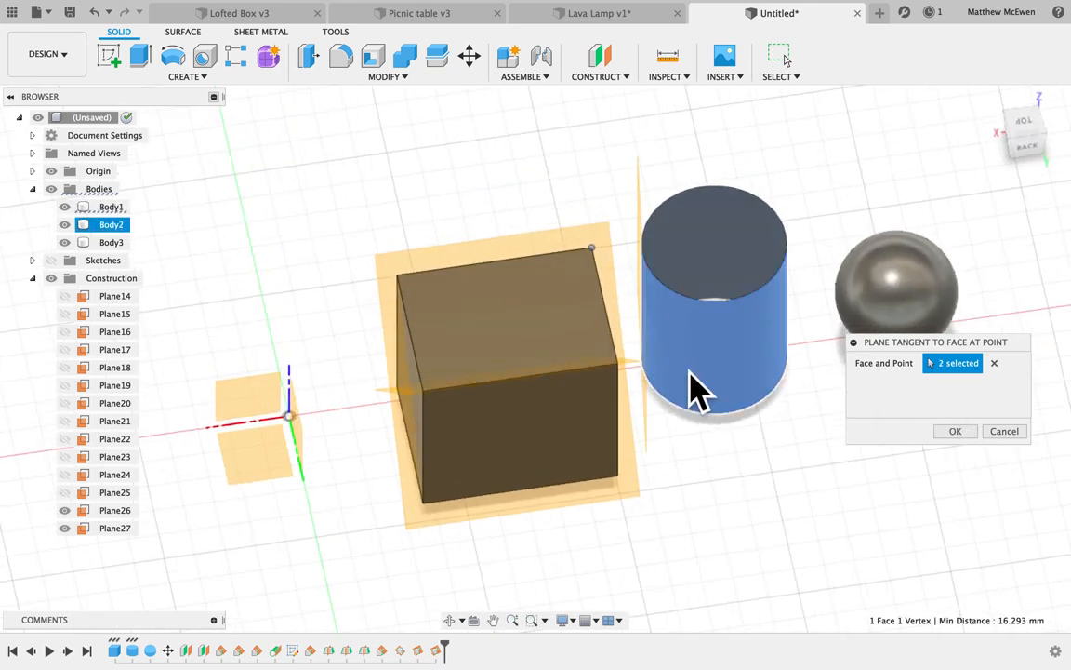
shift+scroll(691, 374, left, 10)
shift+scroll(691, 375, up, 5)
shift+scroll(696, 354, down, 5)
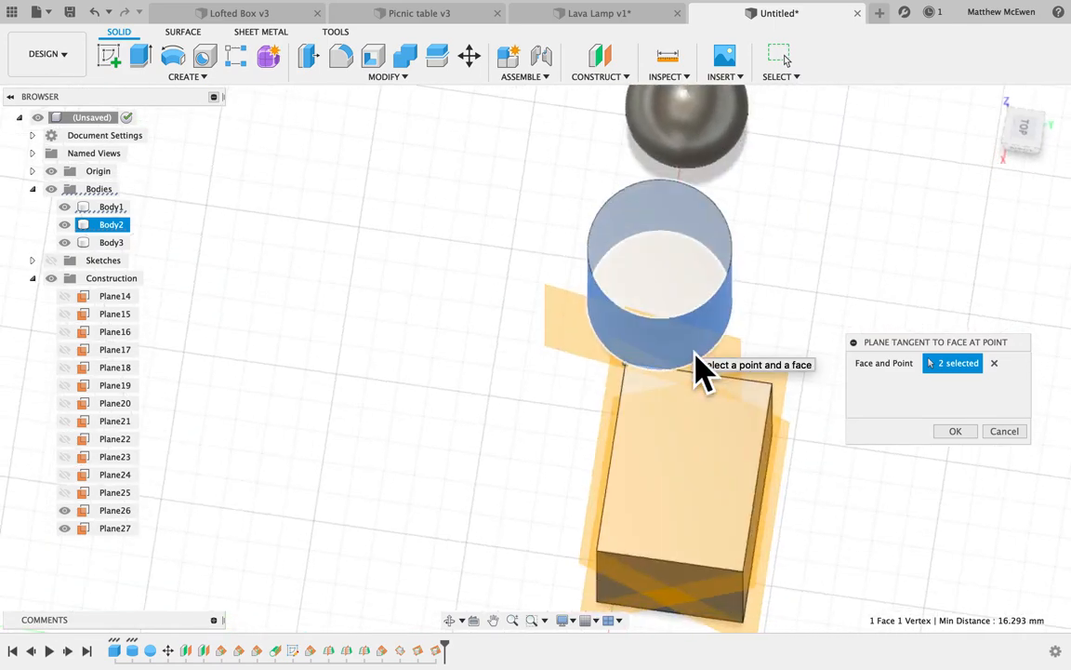
shift+scroll(695, 354, left, 3)
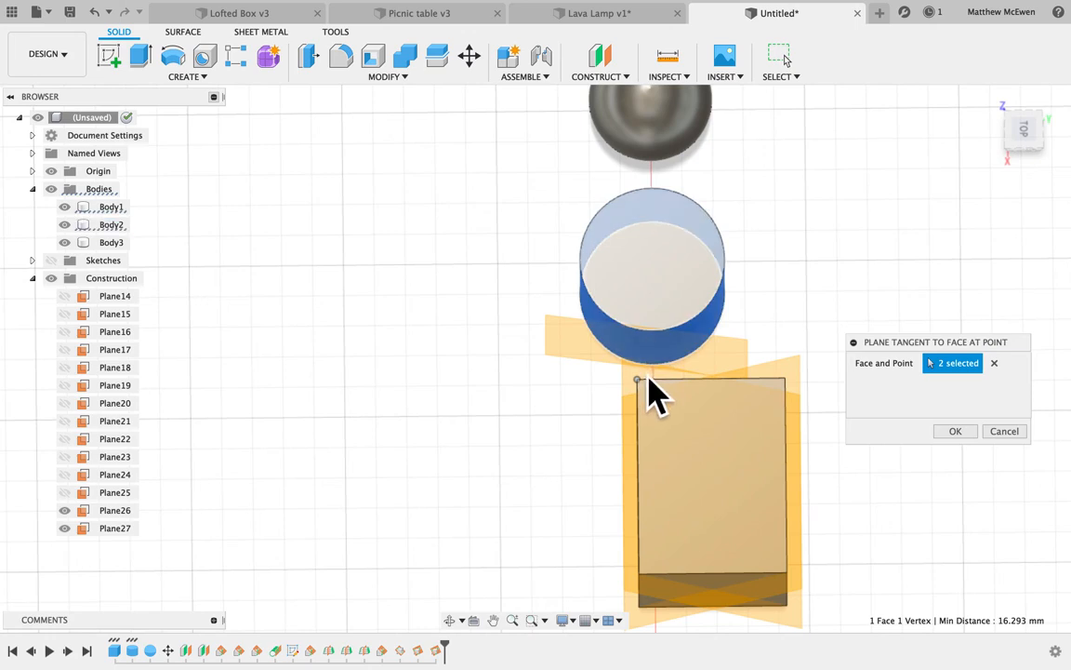
click(952, 434)
Start a plane along a path and hide the construction planes Plane26, Plane27 and Plane28.
click(596, 77)
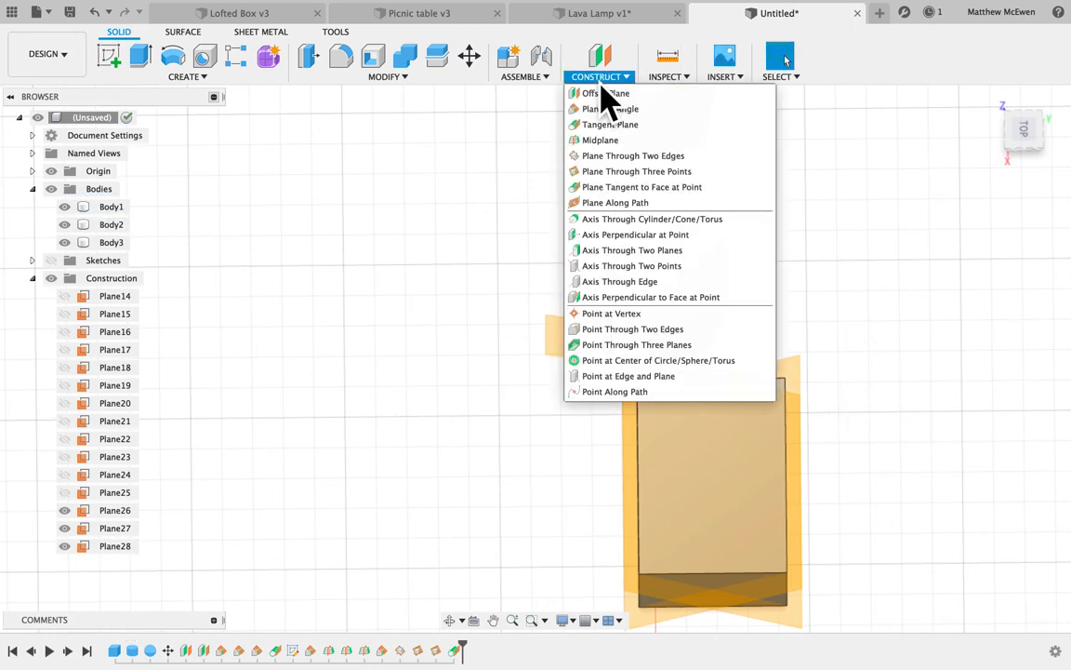
click(682, 204)
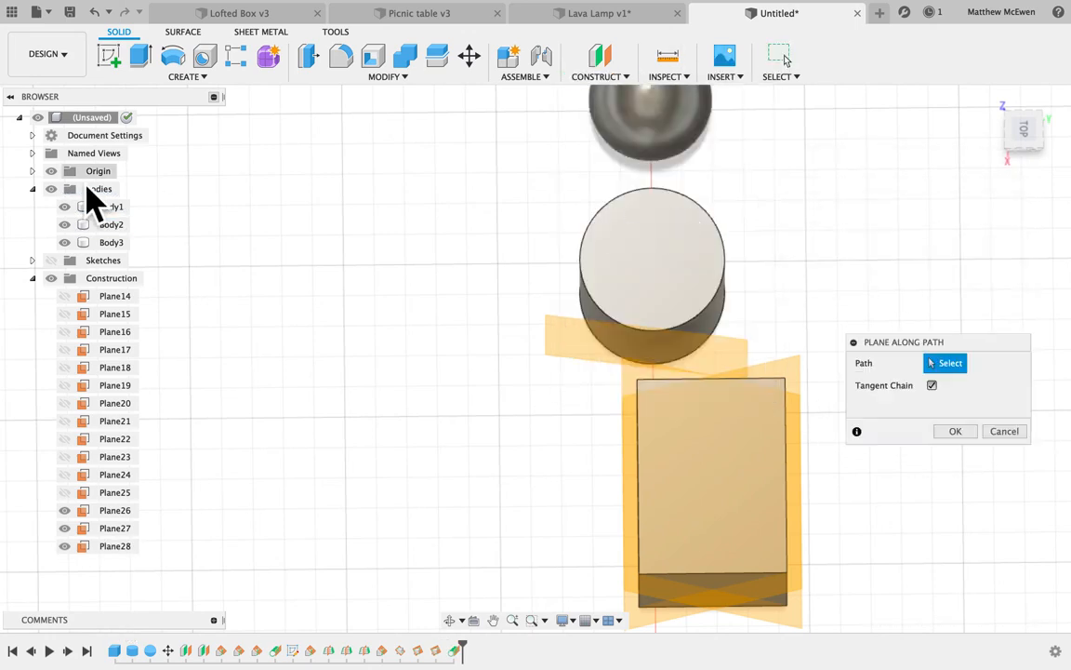
click(66, 547)
click(66, 528)
click(66, 511)
Create a plane along the box's top back edge at a proportional distance of about 0.719.
shift+middle_drag(351, 413, 317, 370)
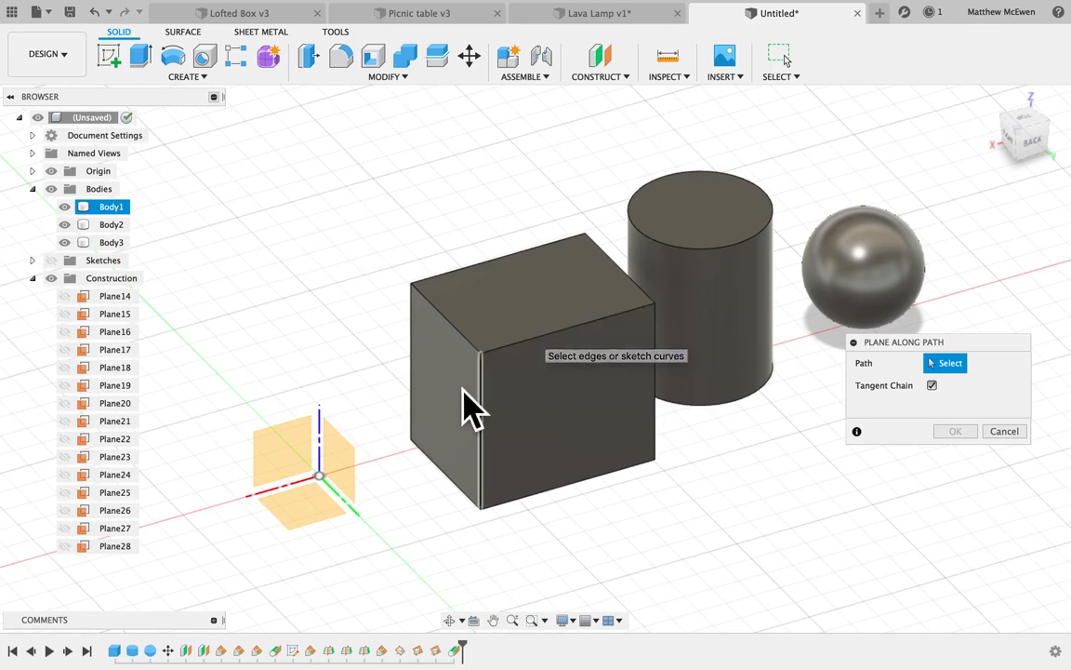
click(576, 349)
drag(574, 346, 651, 338)
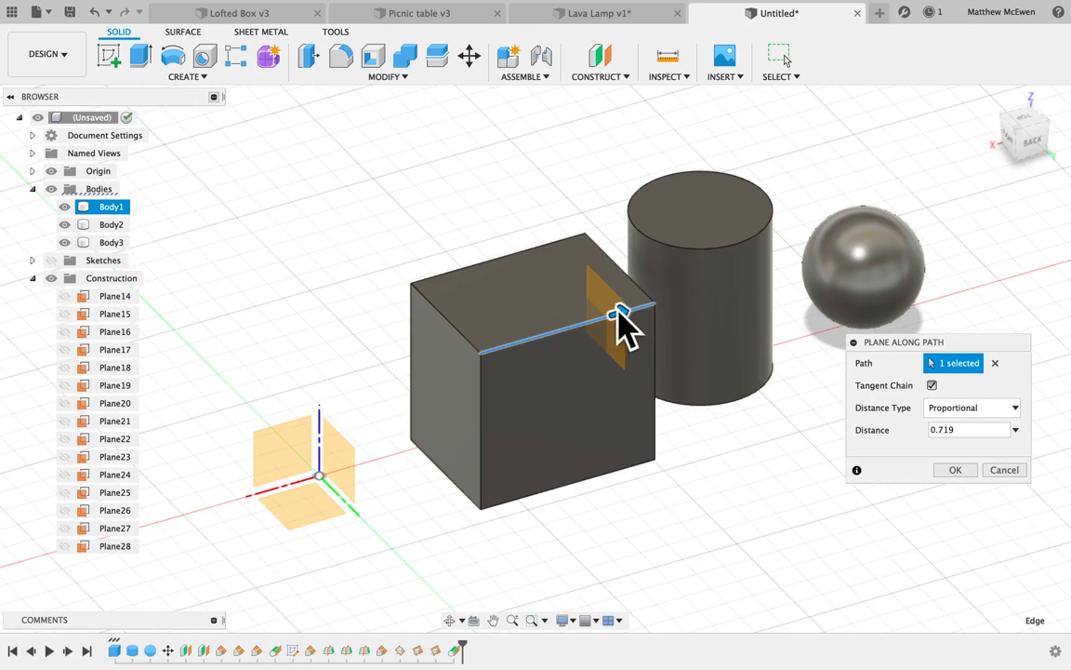
click(955, 470)
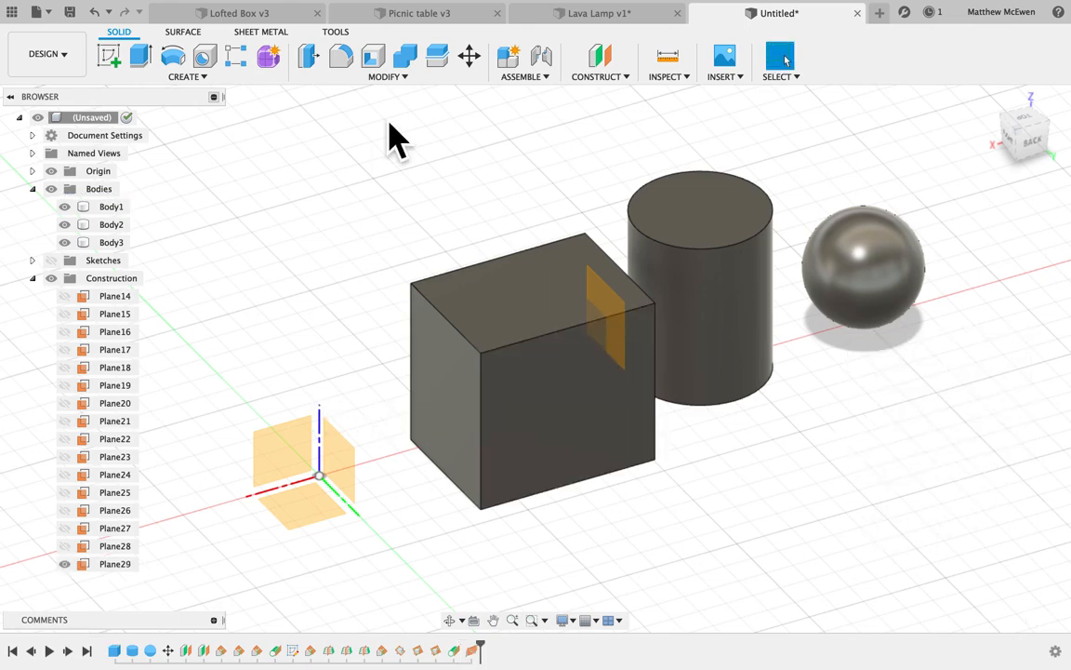
Create a plane along the cylinder's top circular edge at a proportional distance of about 0.075.
click(597, 77)
click(642, 203)
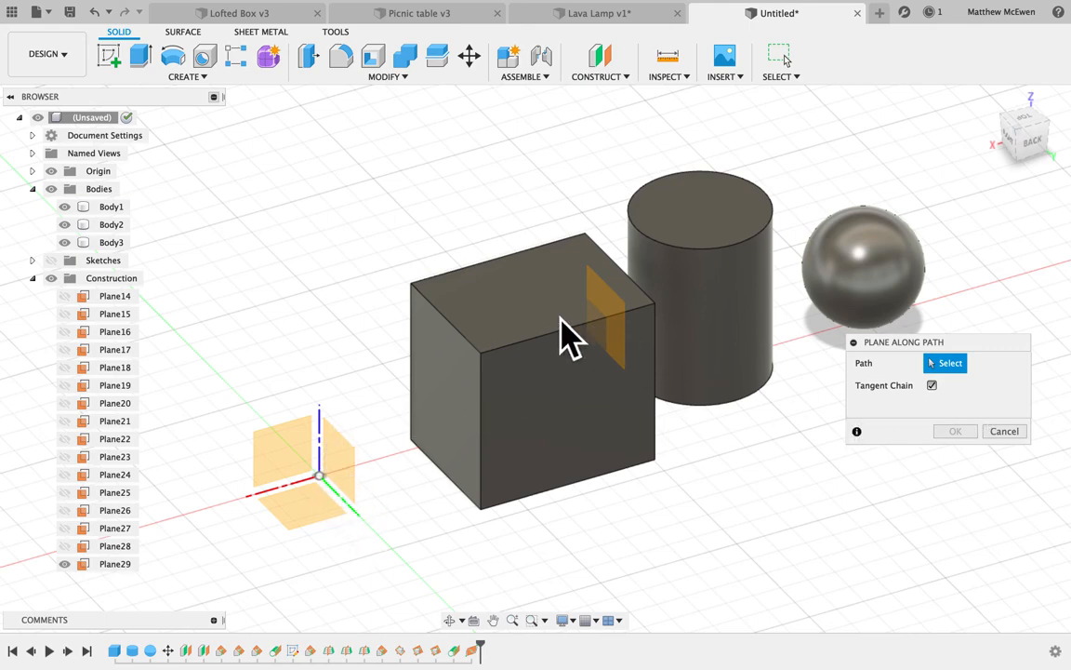
click(730, 247)
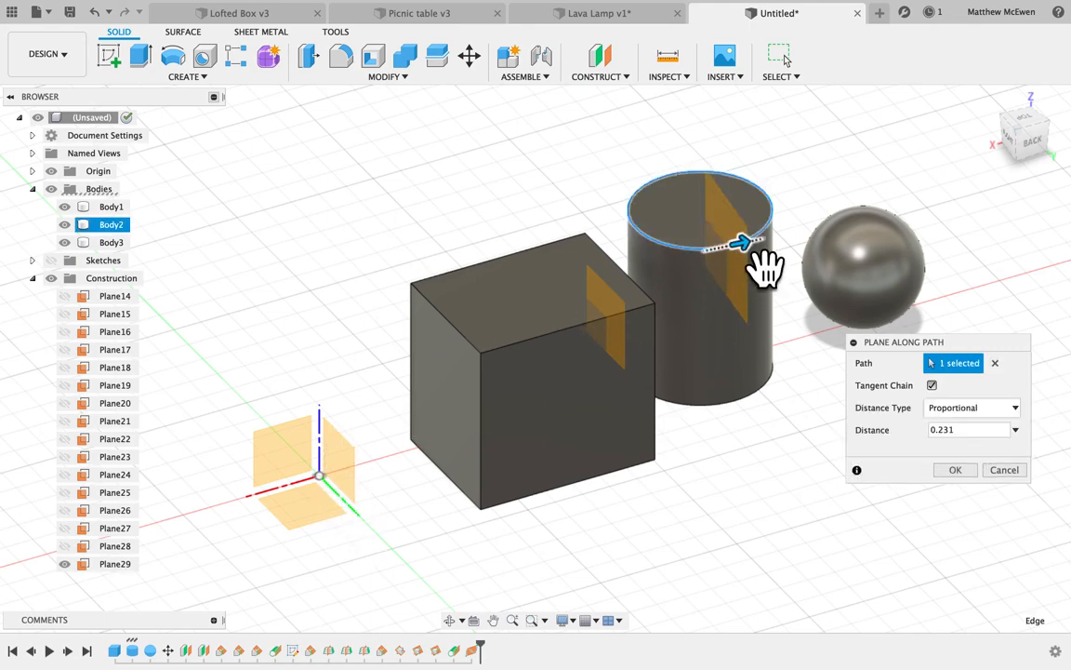
drag(794, 263, 692, 269)
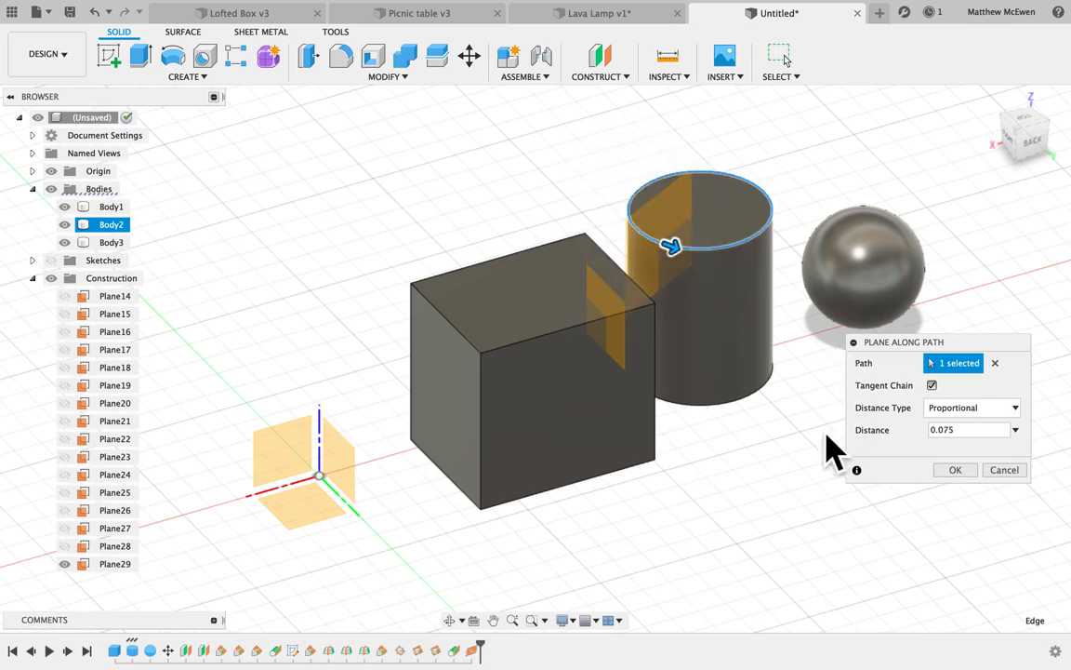
click(956, 470)
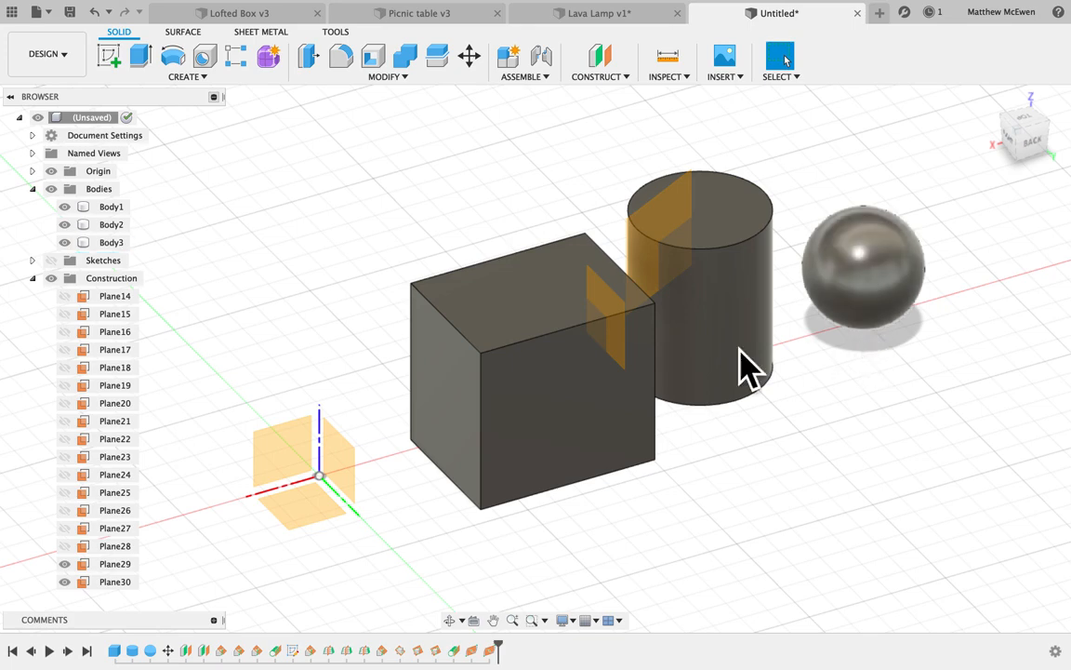
key(o)
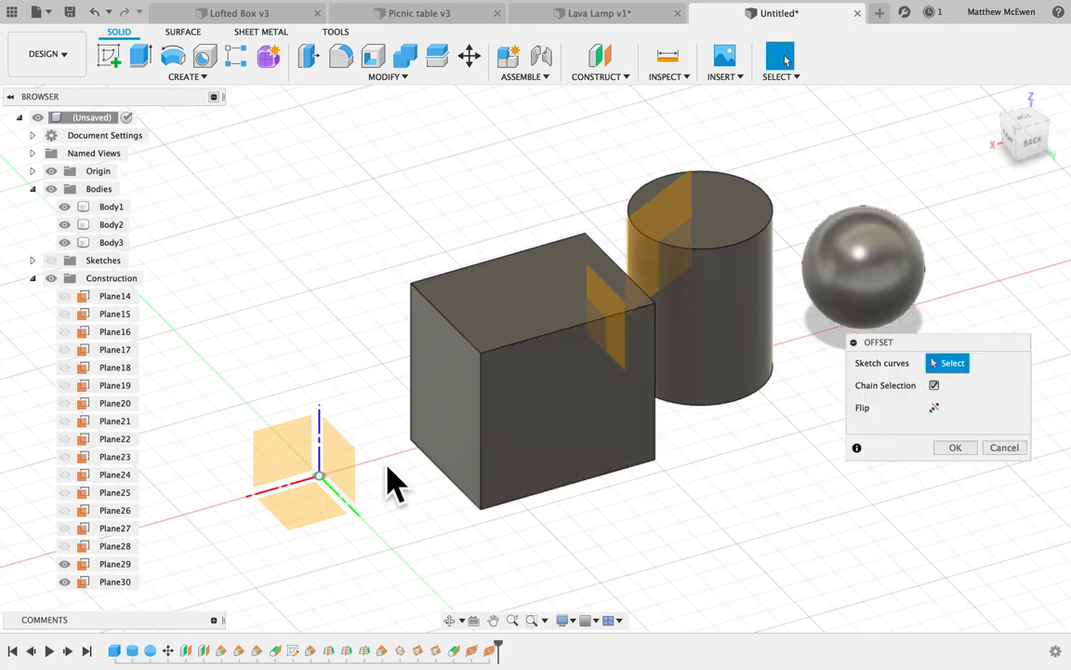
click(347, 491)
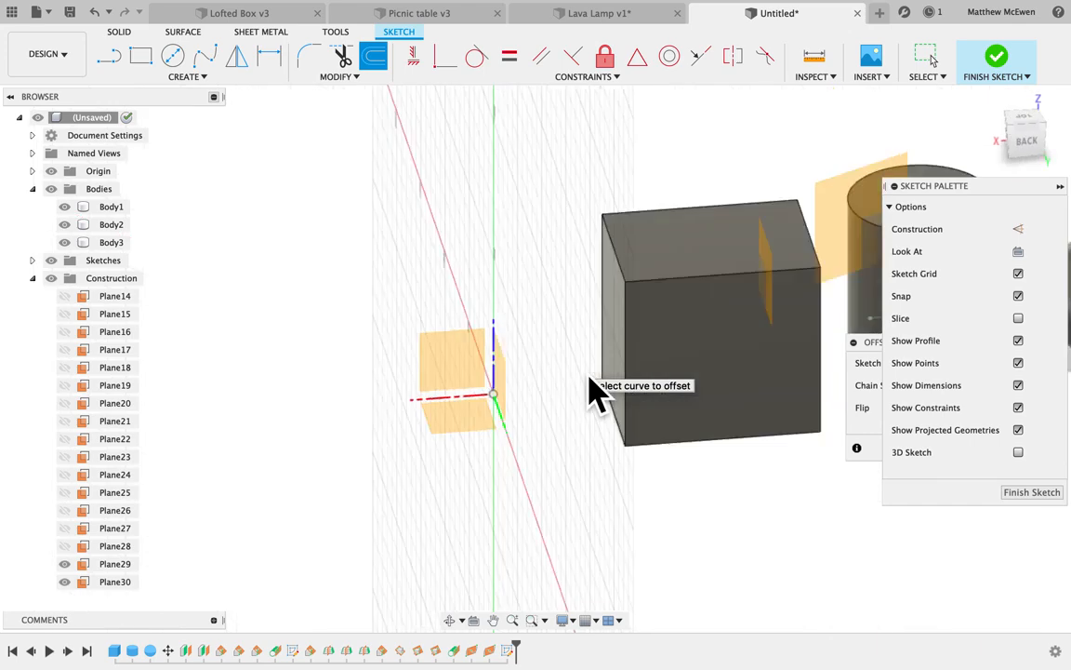
click(1034, 494)
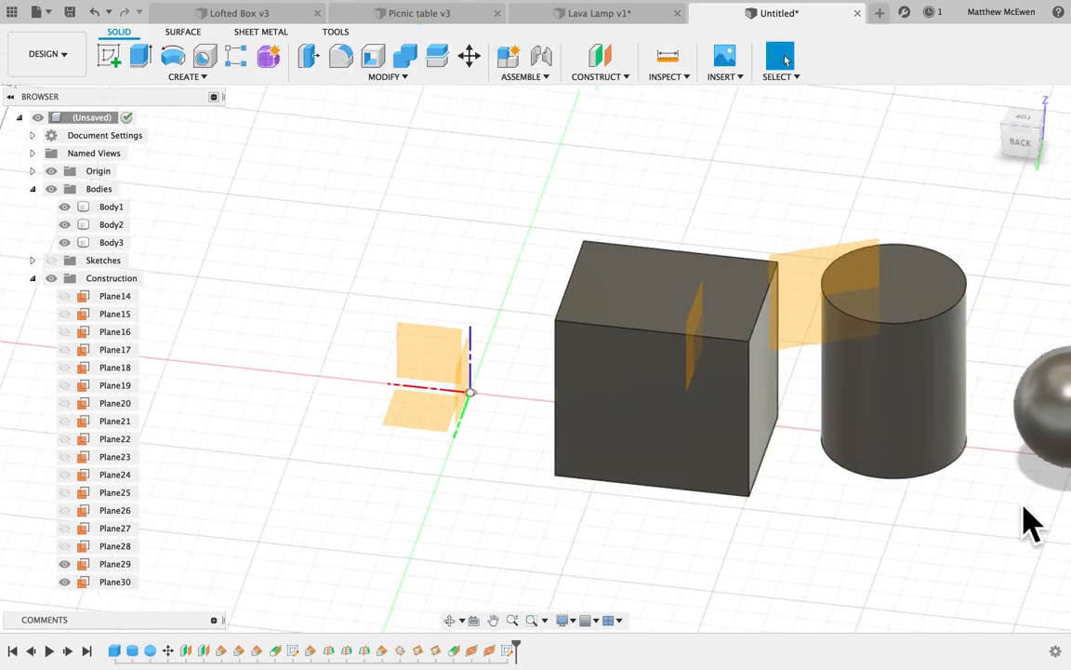
Create an offset plane from the origin's YZ plane, placed so that it passes through the sphere.
click(596, 67)
click(663, 377)
drag(737, 412, 995, 402)
click(969, 450)
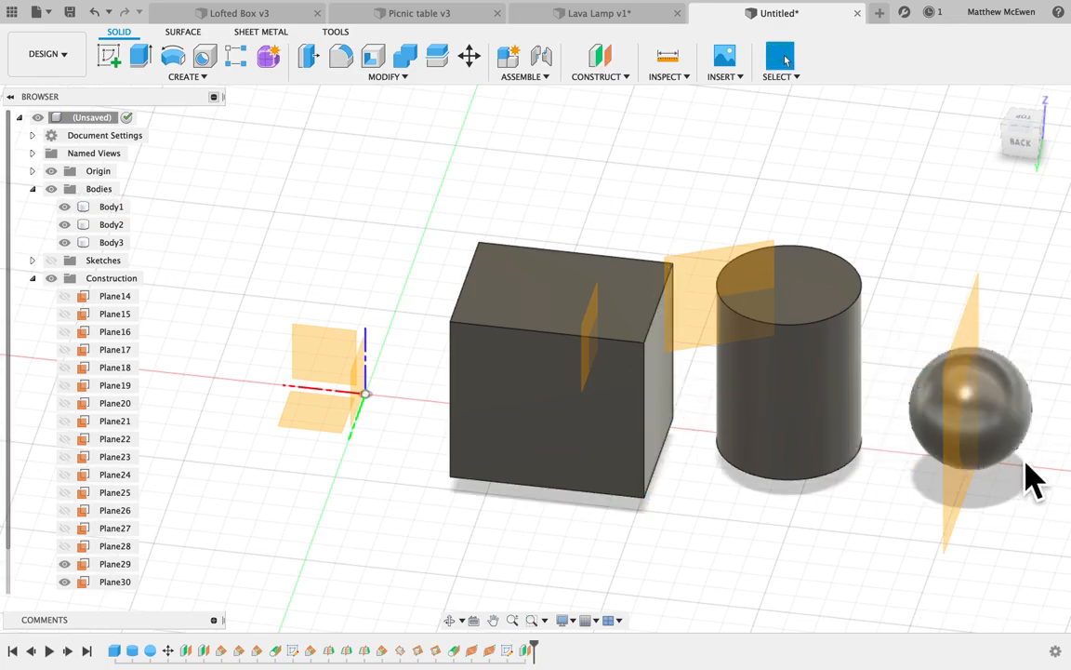
Sketch a slanted line about 43 mm long across the sphere on the offset plane passing through it, and finish the sketch.
click(970, 362)
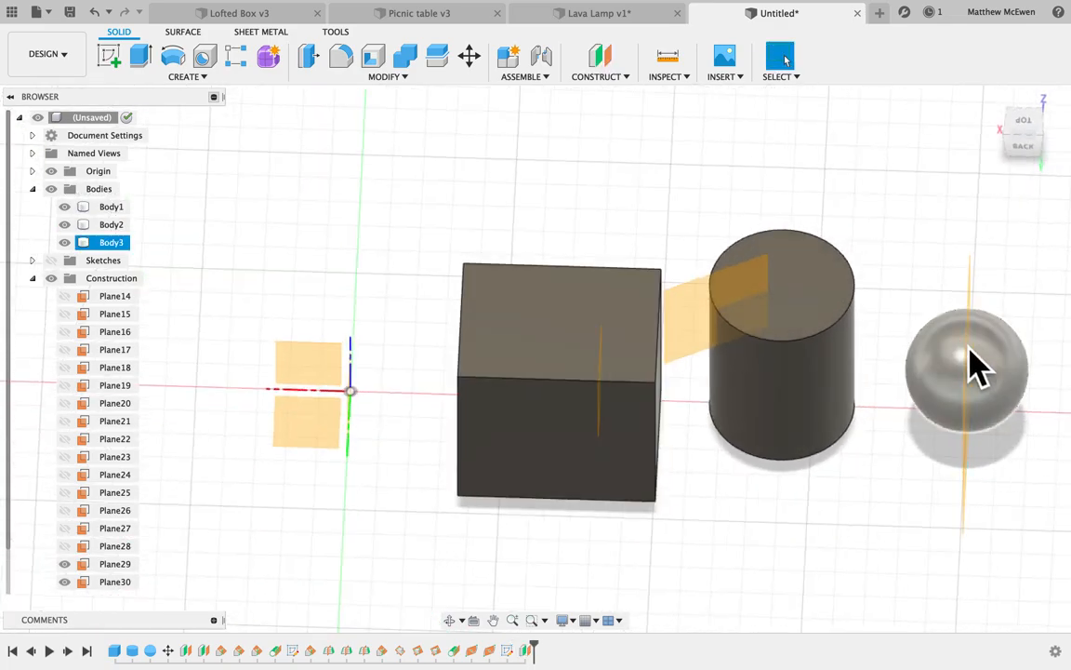
shift+scroll(991, 344, left, 10)
scroll(911, 291, up, 5)
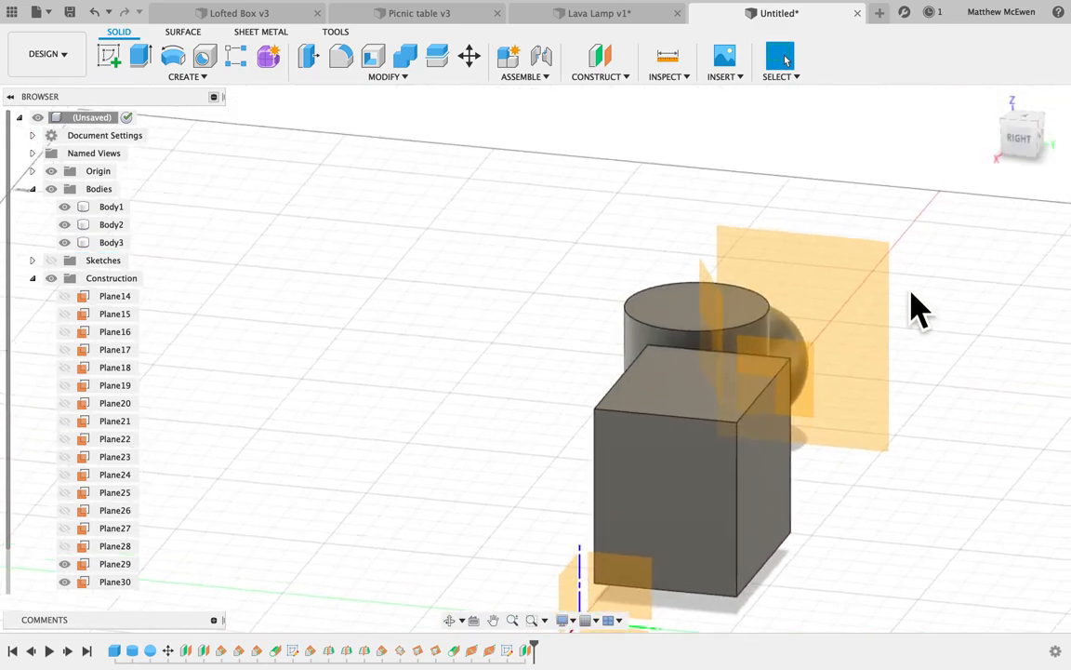
shift+scroll(911, 291, right, 5)
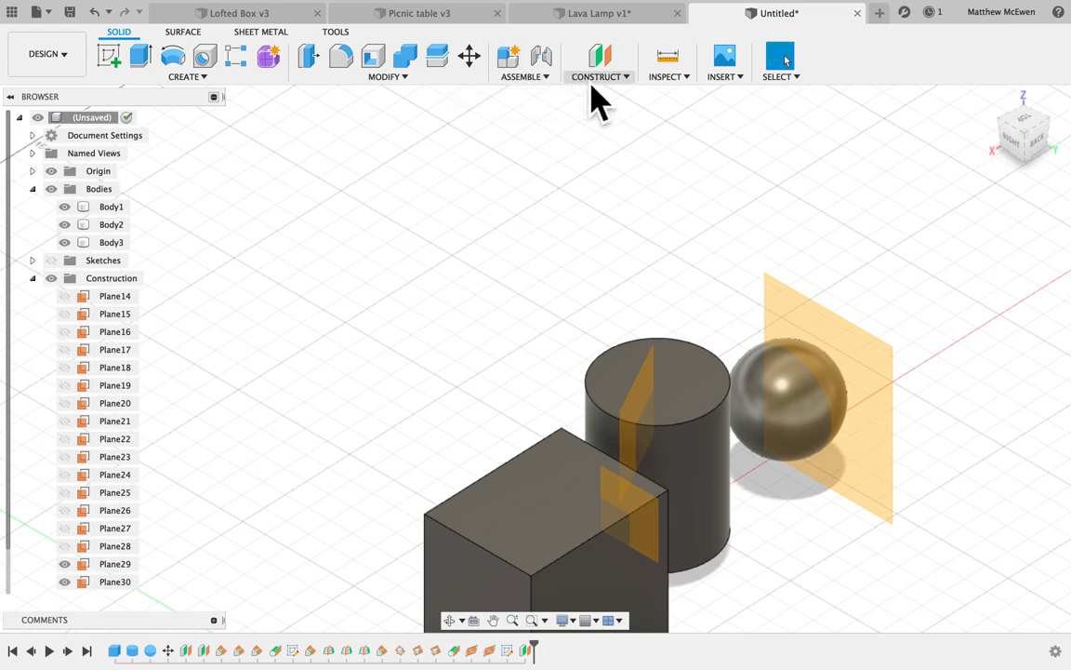
click(109, 56)
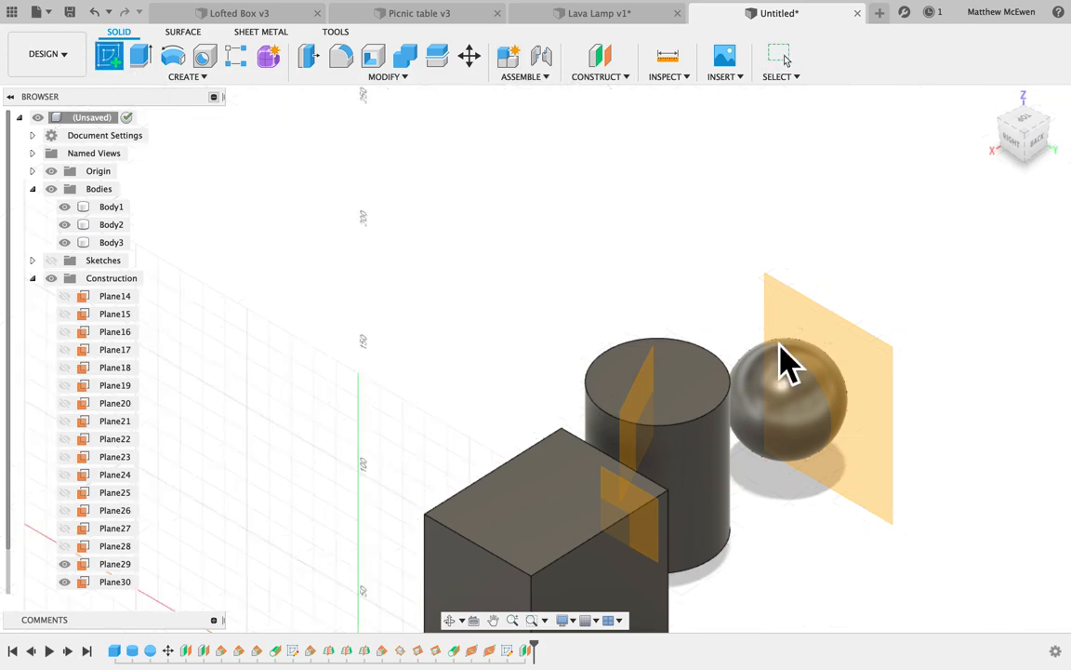
click(877, 376)
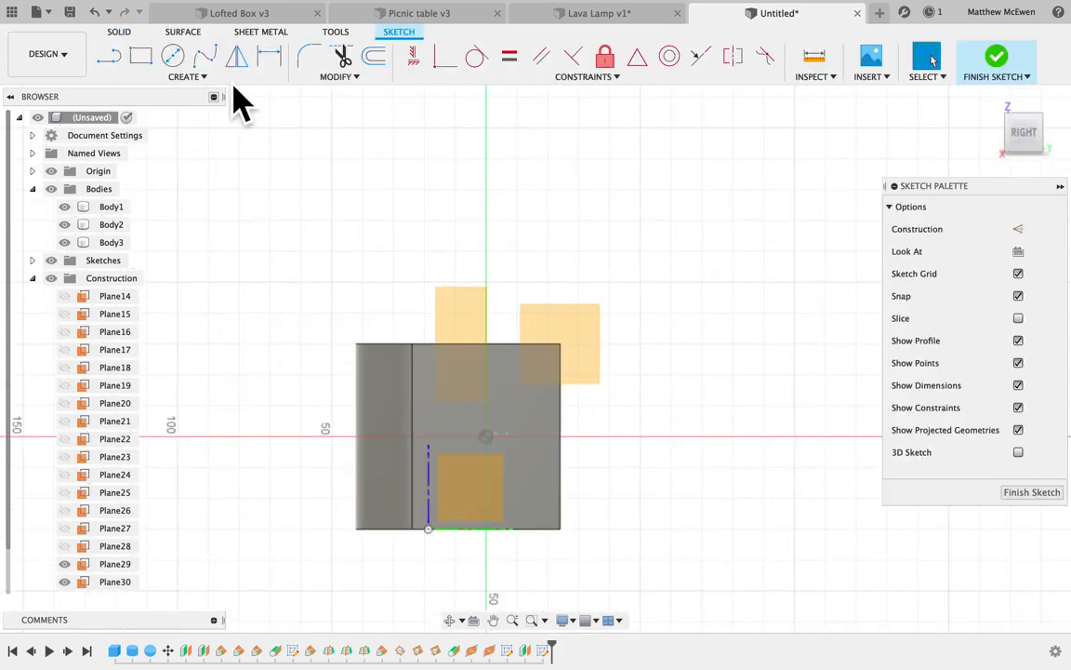
click(109, 56)
click(414, 386)
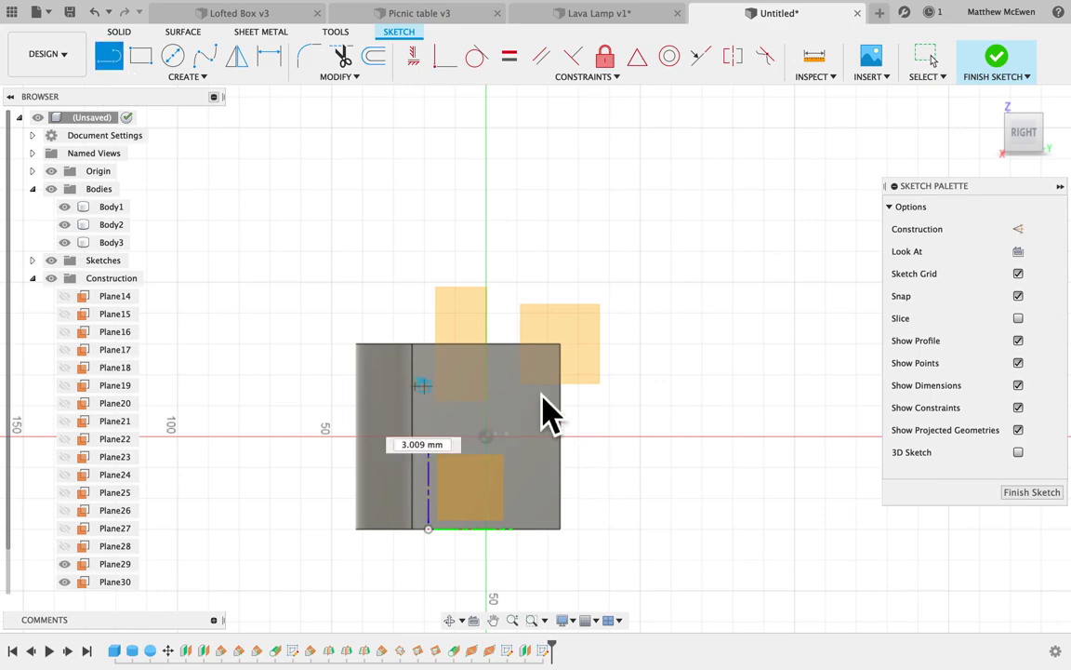
click(1031, 492)
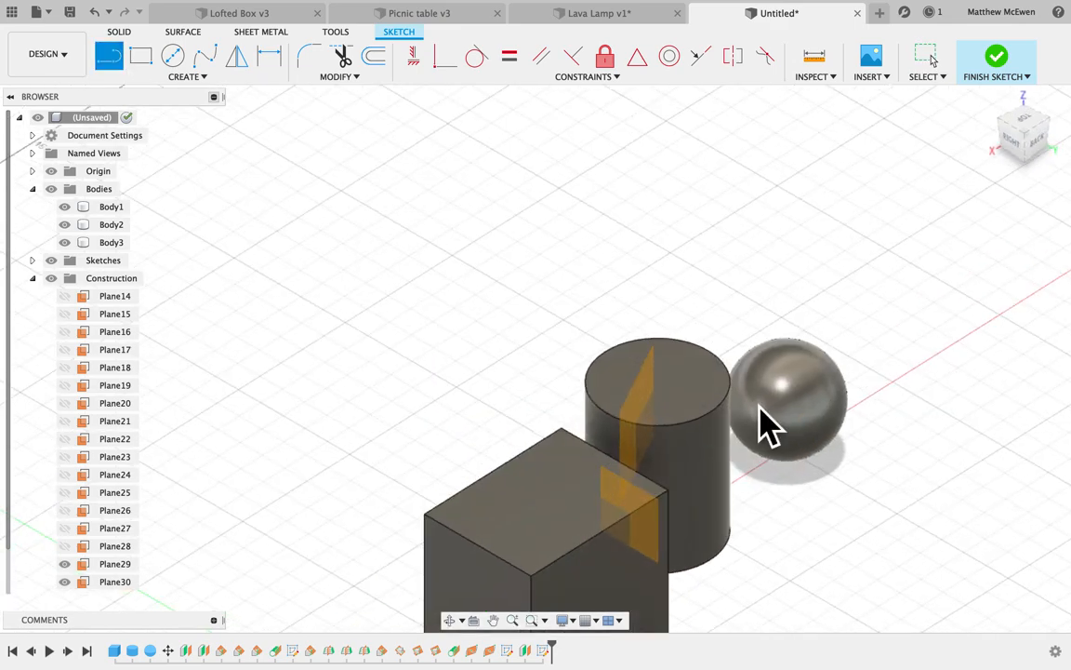
Show the sketches and start a plane at an angle through the sketch line on the sphere.
scroll(766, 409, right, 5)
shift+scroll(765, 409, down, 5)
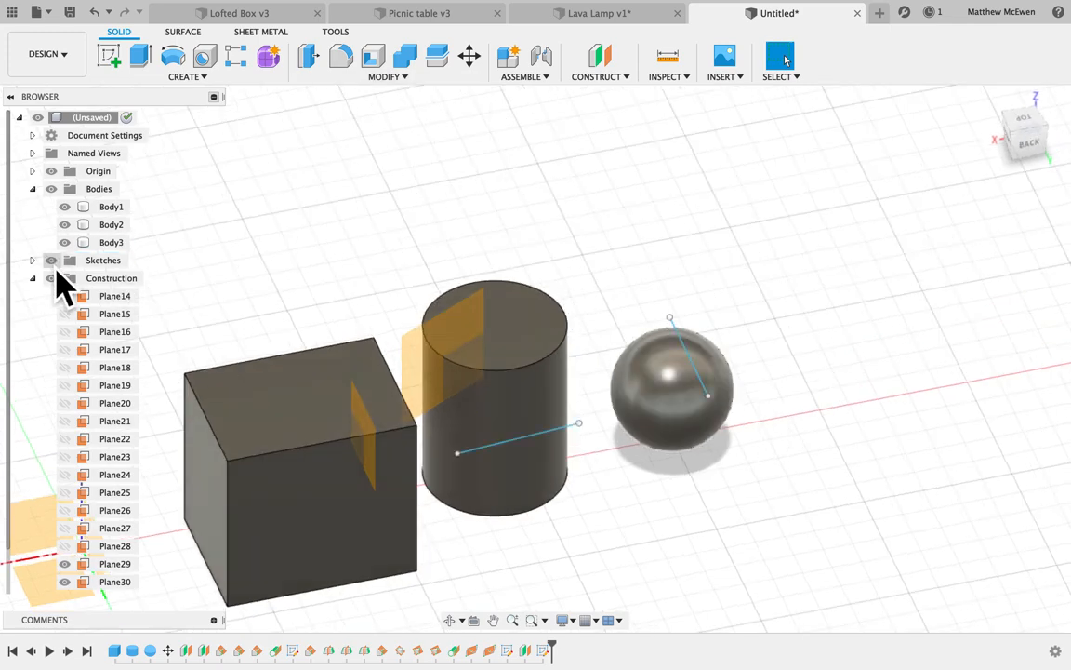
click(600, 56)
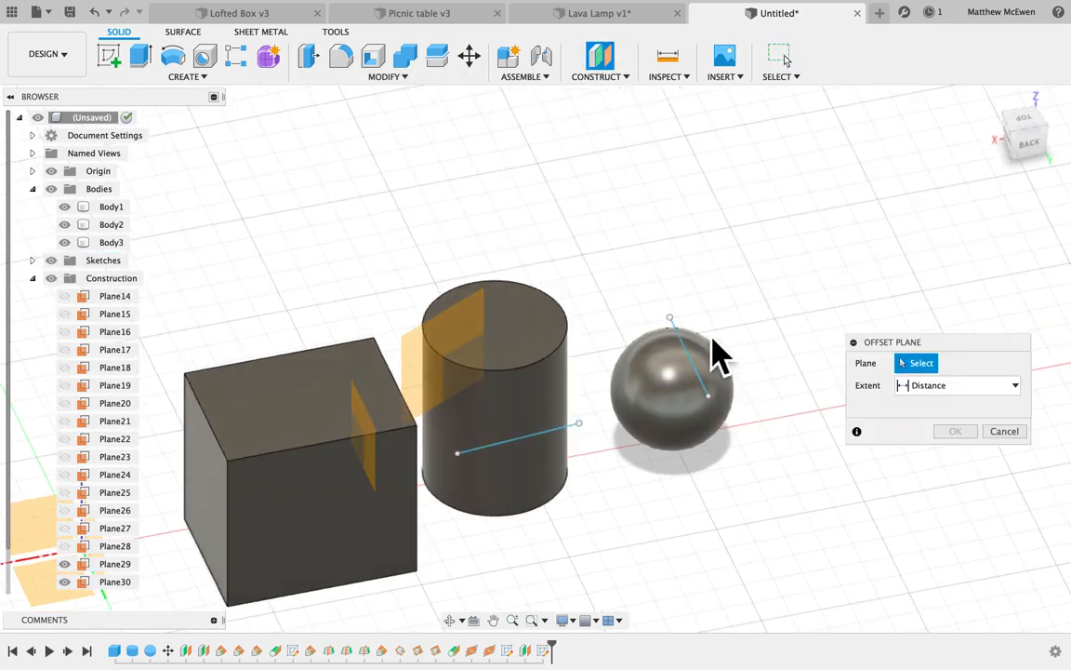
click(668, 77)
click(609, 76)
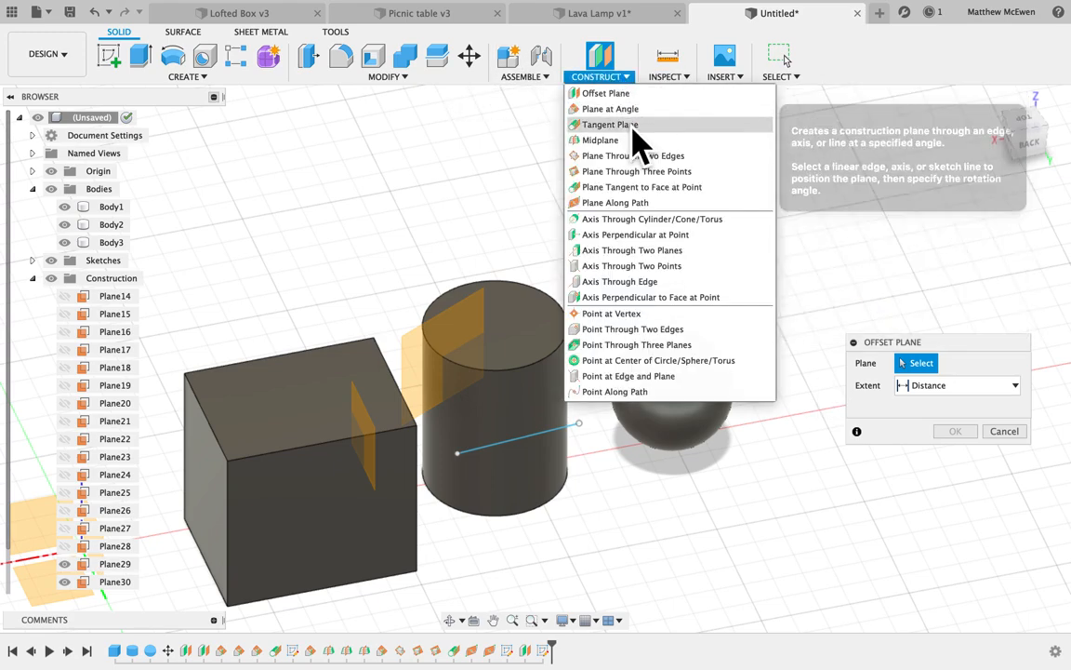
click(632, 107)
click(701, 375)
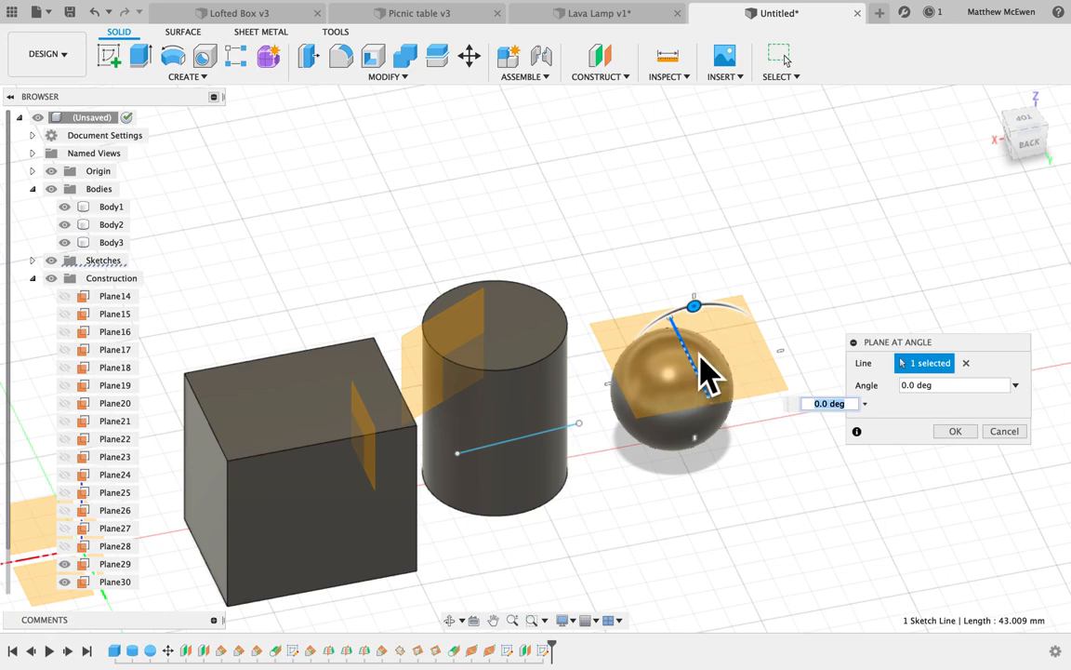